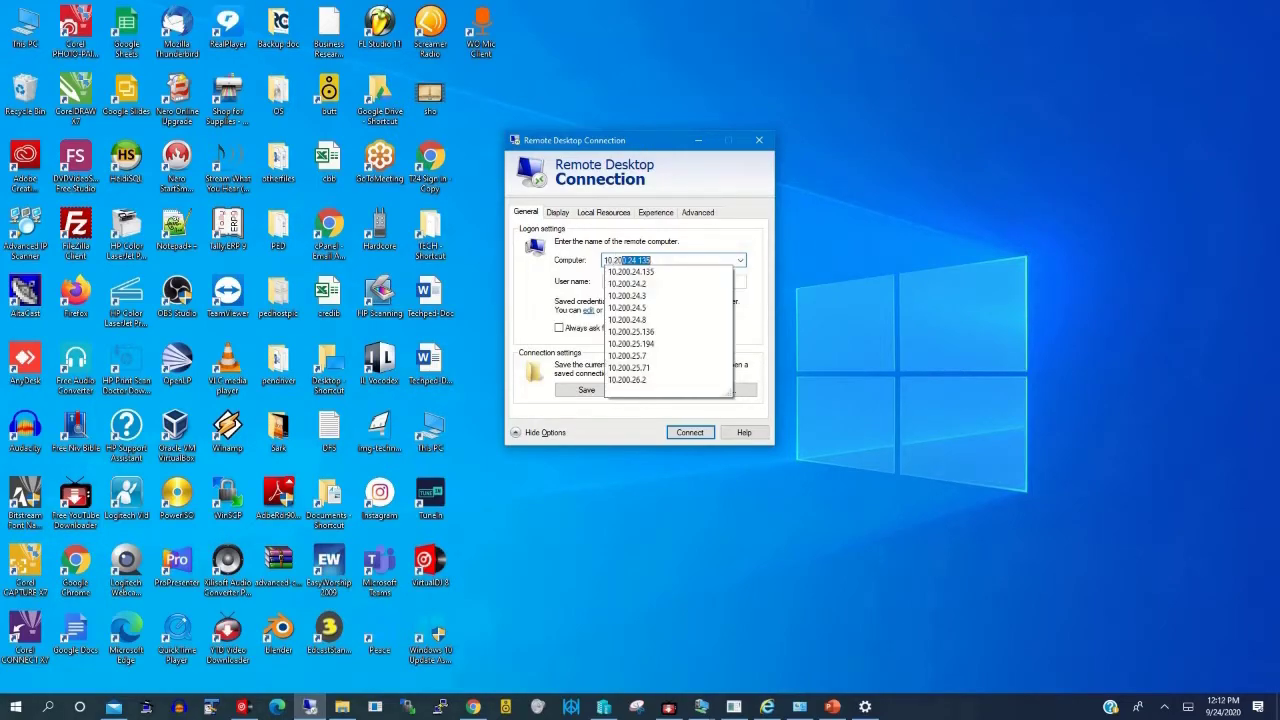
Try connecting to 10.200.24.24 with the user's account, then dismiss the can't-connect error.
{"action": "type", "text": "24."}
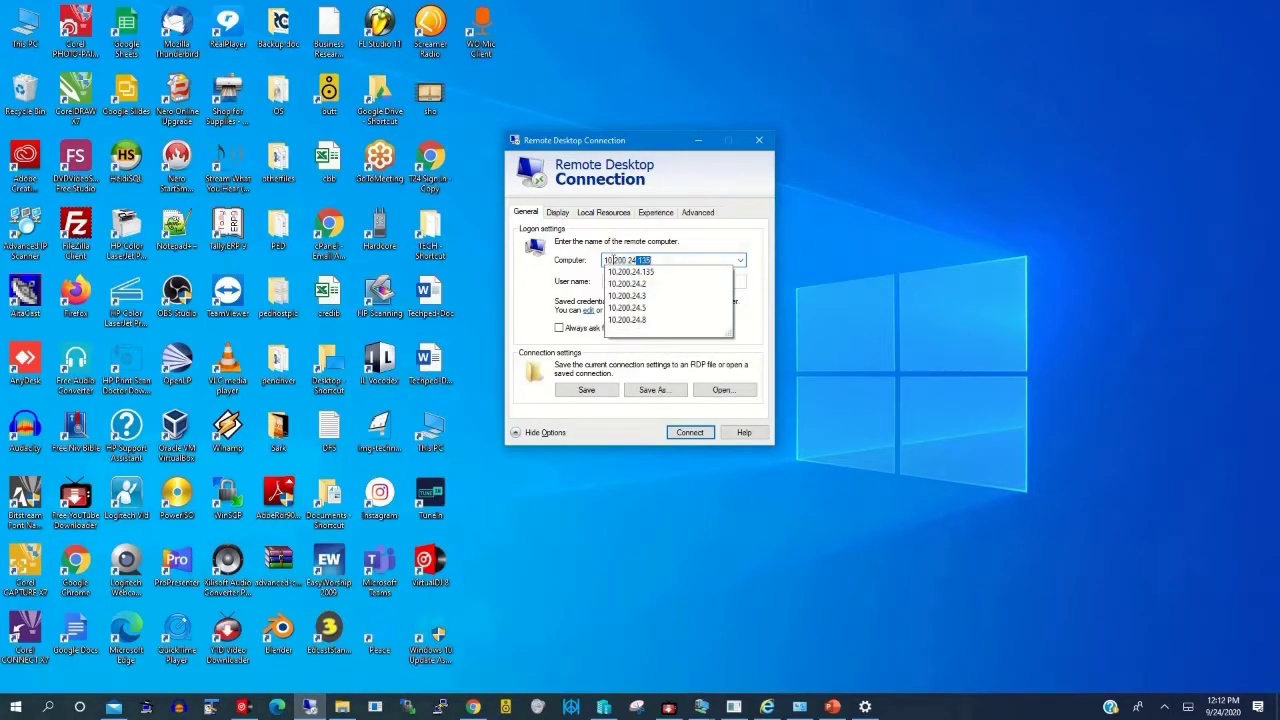
{"action": "type", "text": "24"}
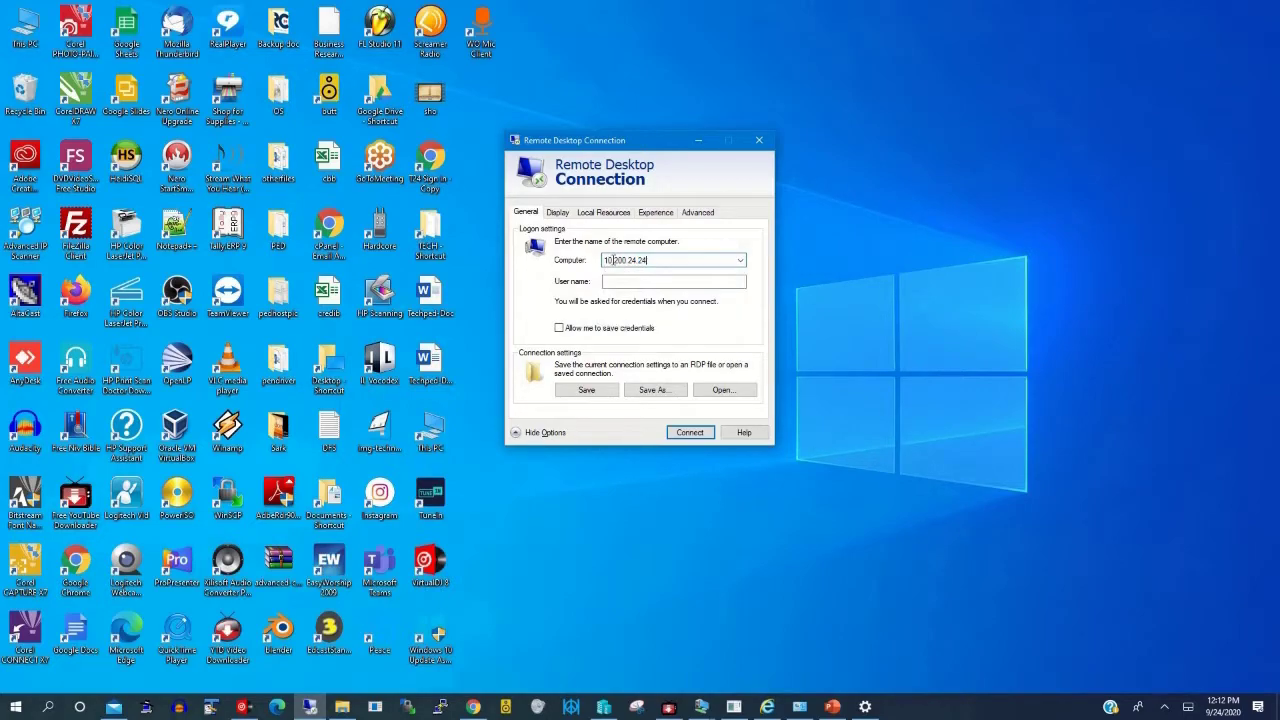
{"action": "left_click", "coordinate": [632, 282]}
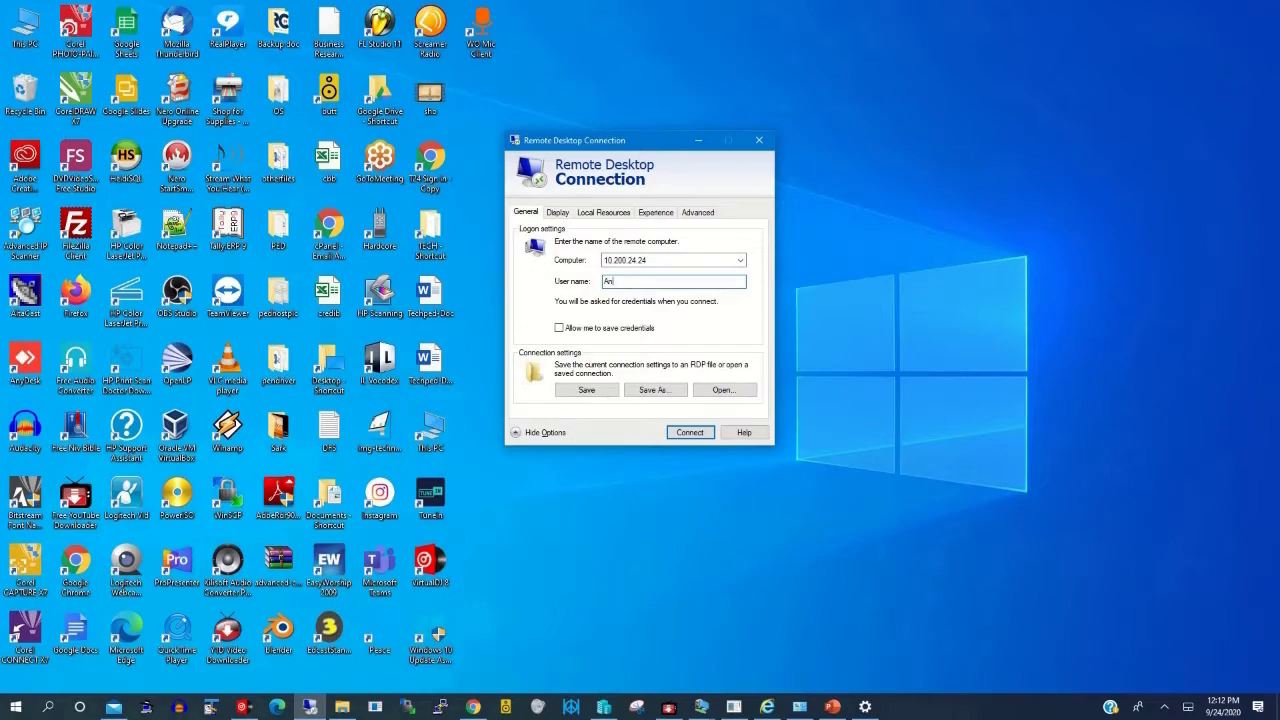
{"action": "type", "text": "Anthony"}
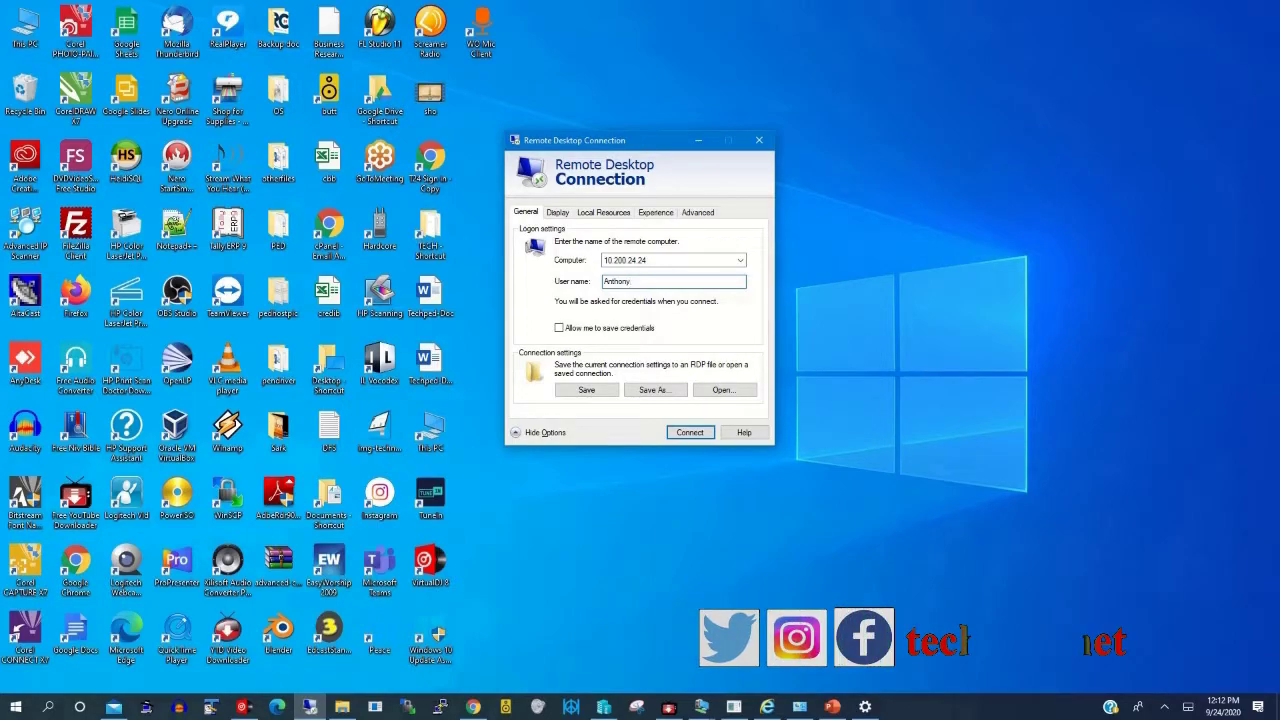
{"action": "left_click", "coordinate": [688, 433]}
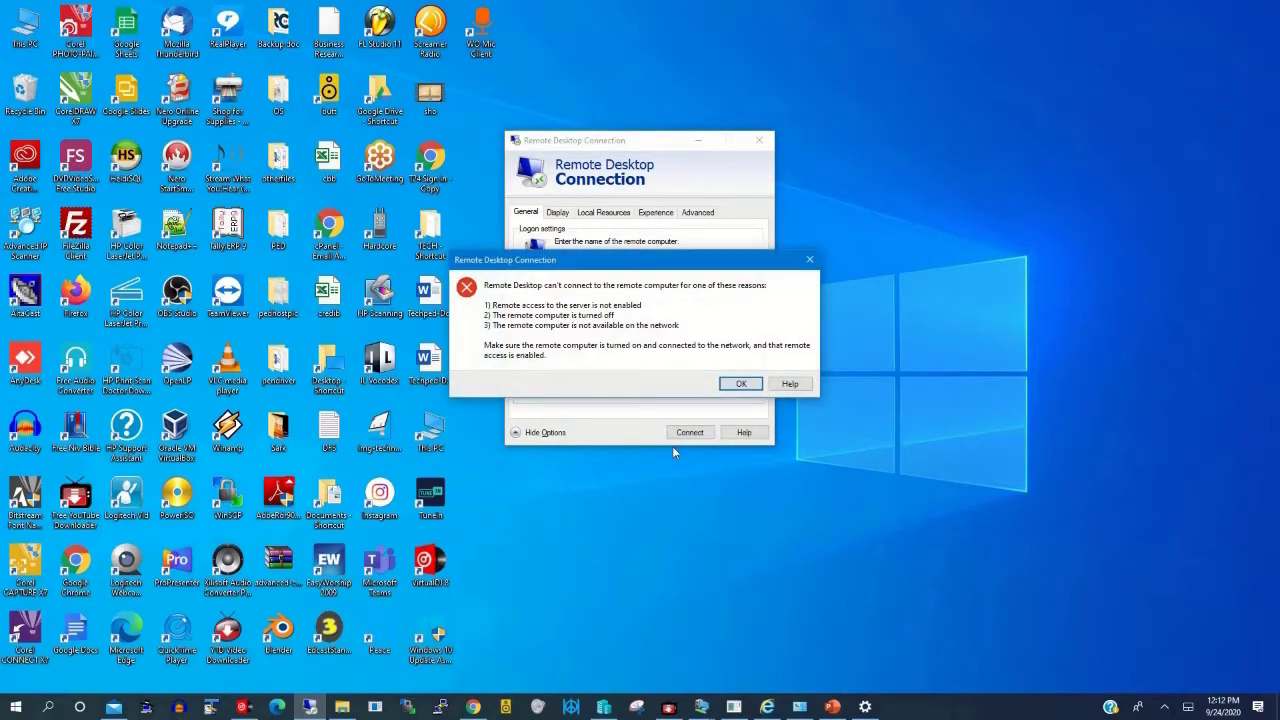
{"action": "left_click", "coordinate": [737, 385]}
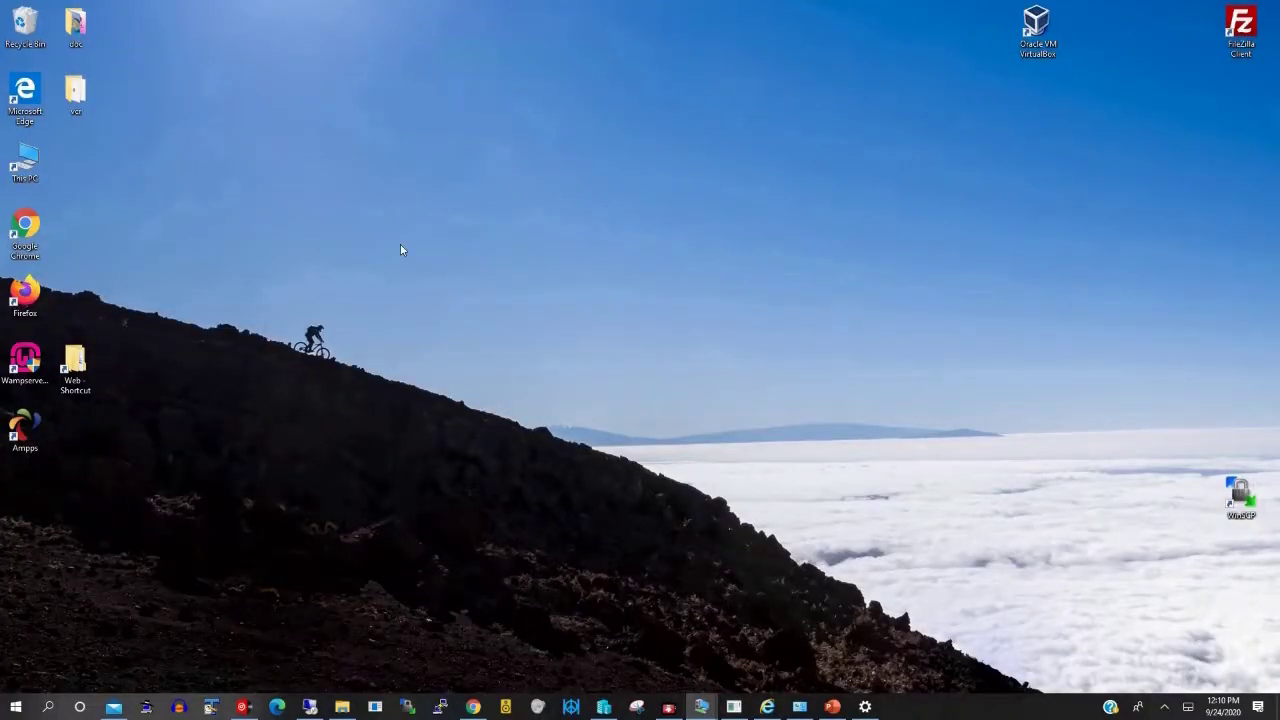
Open This PC and show its Properties in the System information page.
{"action": "double_click", "coordinate": [25, 160]}
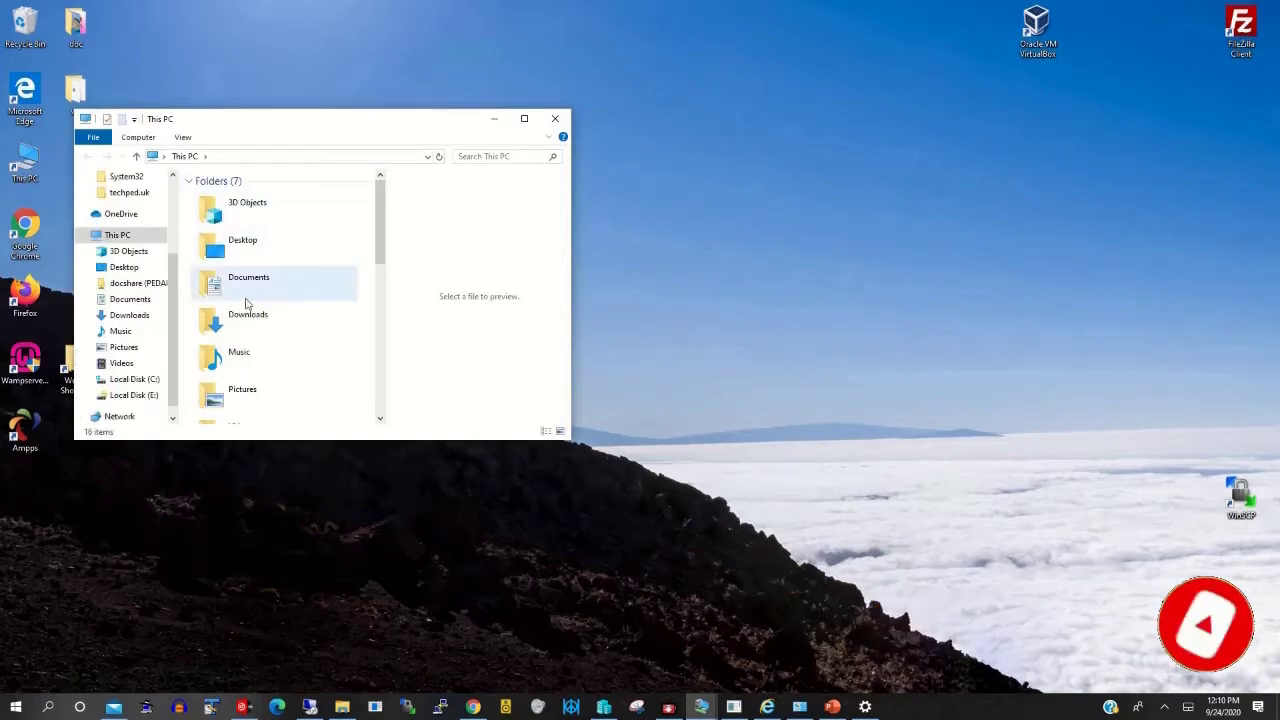
{"action": "right_click", "coordinate": [120, 240]}
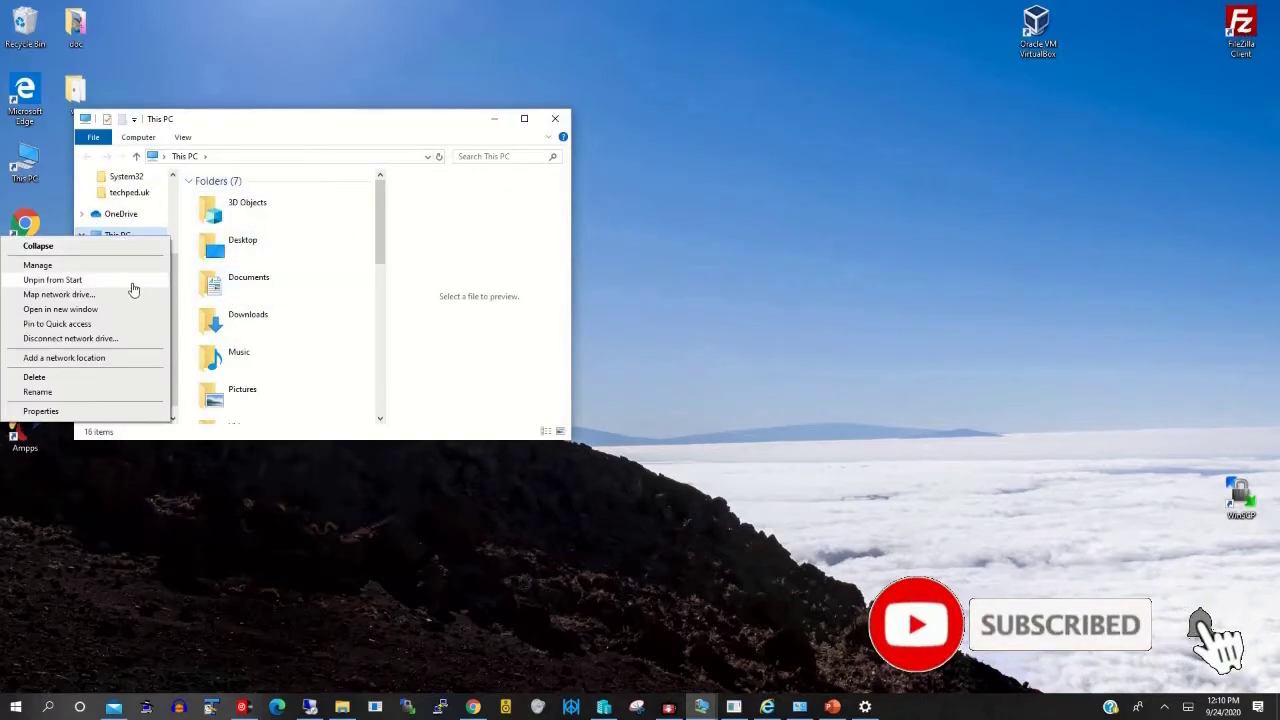
{"action": "left_click", "coordinate": [90, 412]}
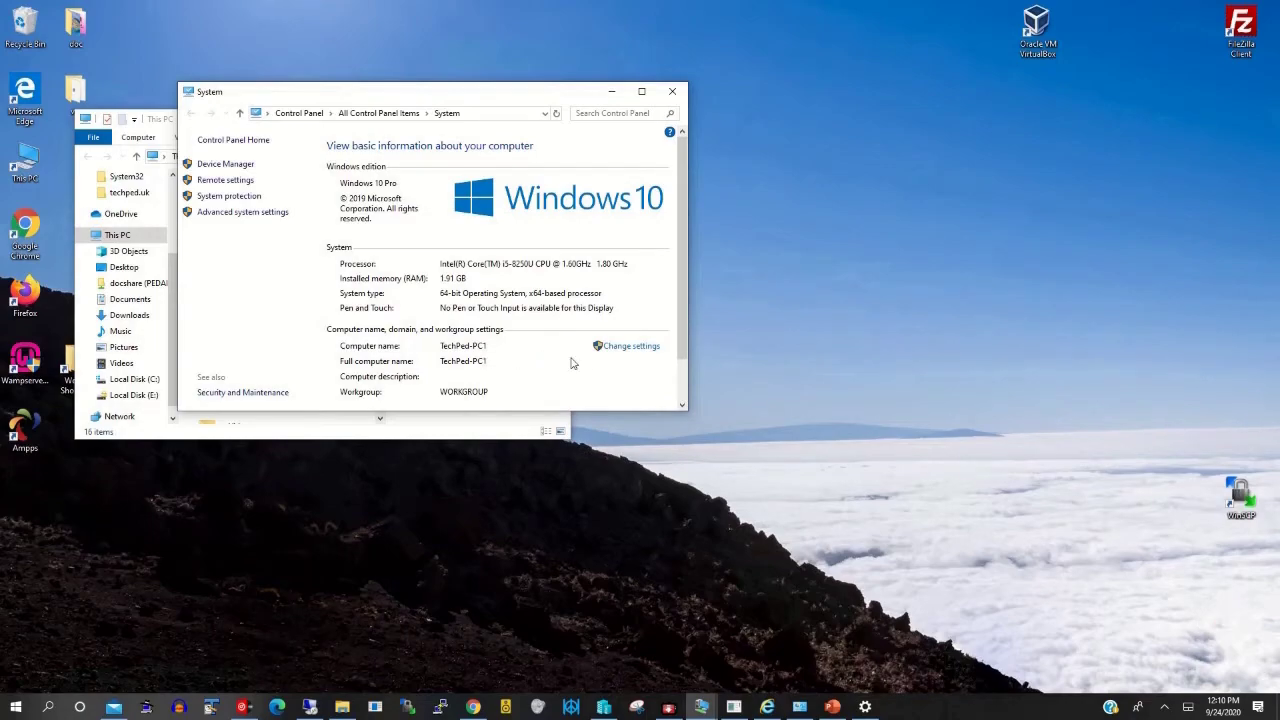
Enable Allow remote connections to this computer on the Remote tab and open Select Users.
{"action": "left_click", "coordinate": [632, 347]}
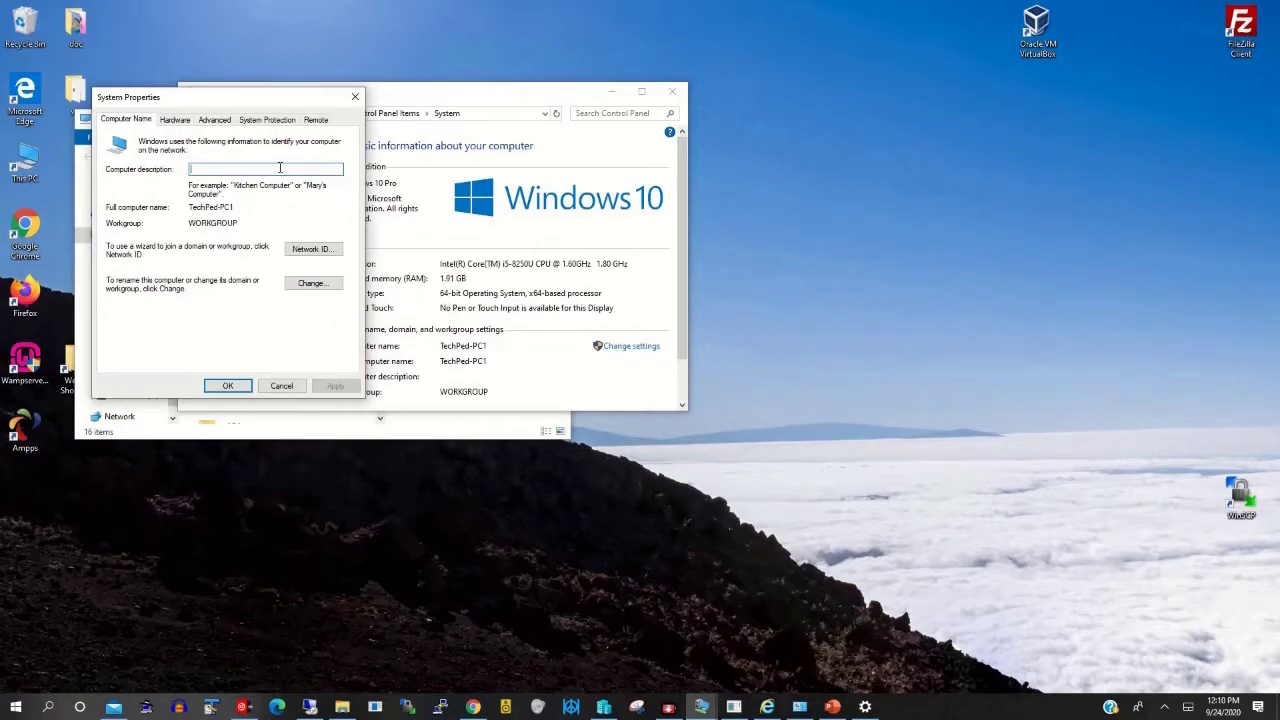
{"action": "left_click", "coordinate": [316, 120]}
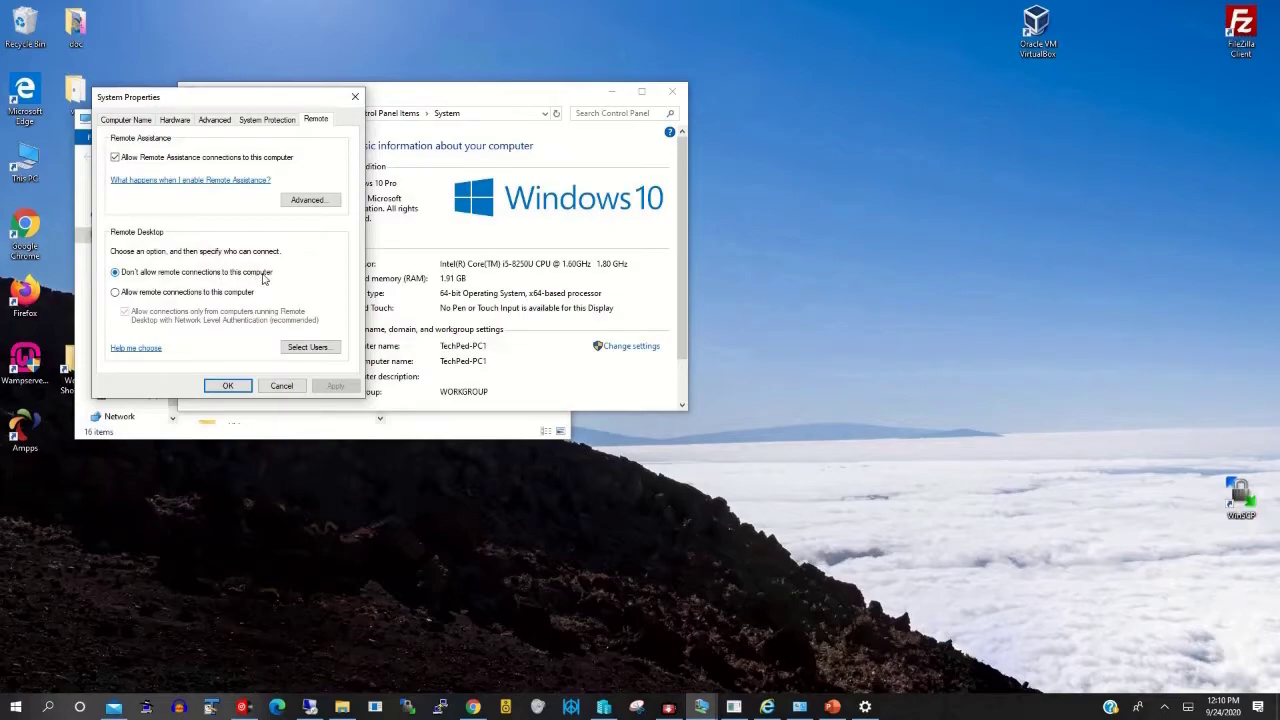
{"action": "left_click", "coordinate": [115, 292]}
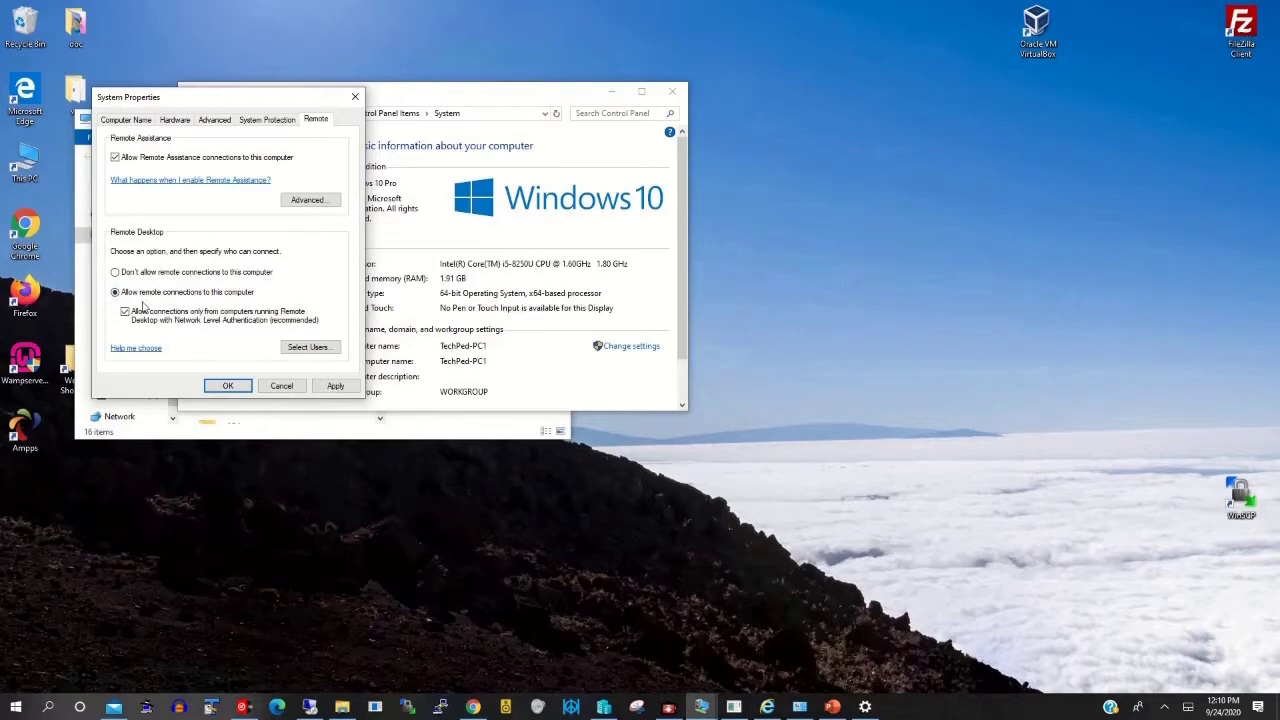
{"action": "left_click", "coordinate": [307, 349]}
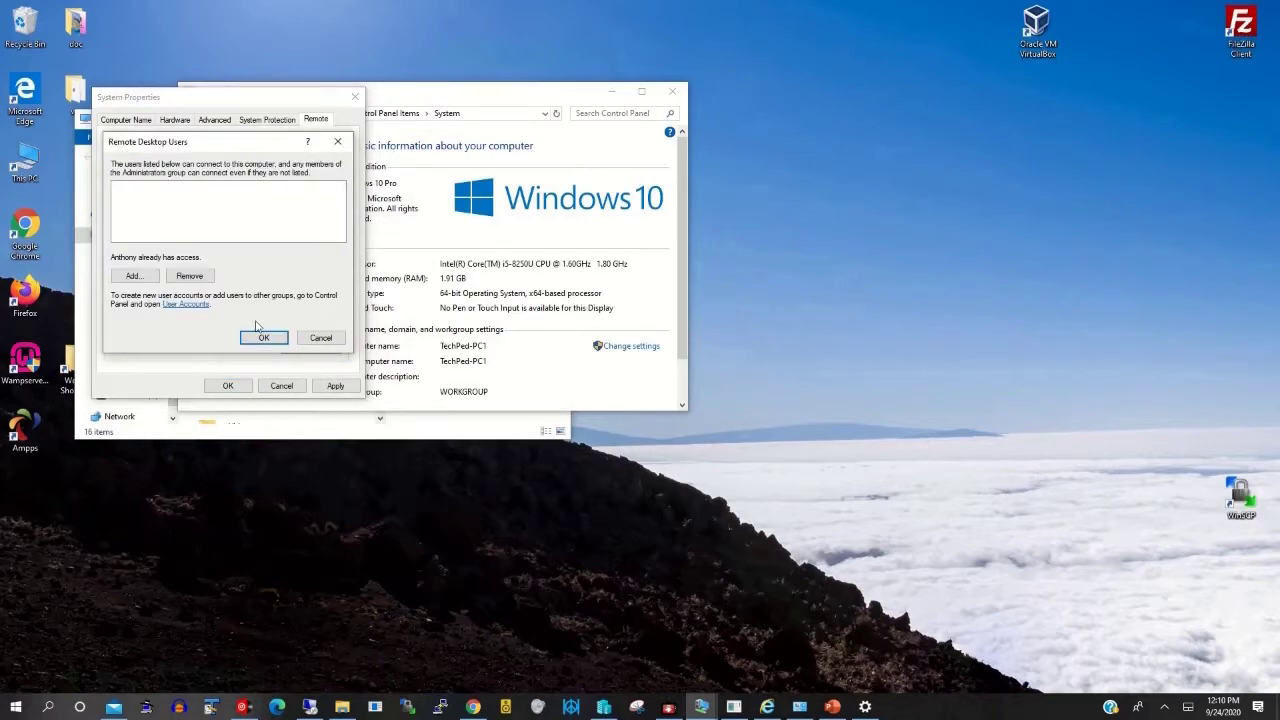
Add the user's account to Remote Desktop Users via Advanced search, then apply and close System Properties.
{"action": "left_click", "coordinate": [132, 277]}
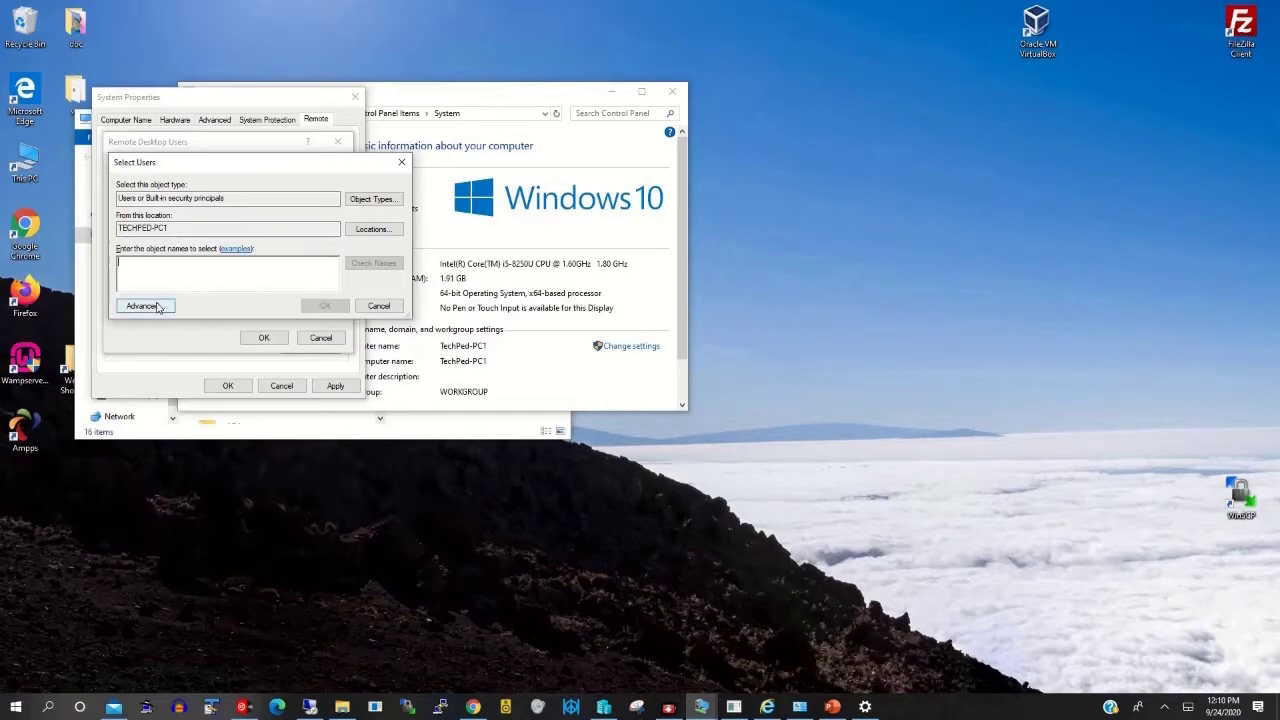
{"action": "left_click", "coordinate": [163, 304]}
{"action": "left_click", "coordinate": [423, 308]}
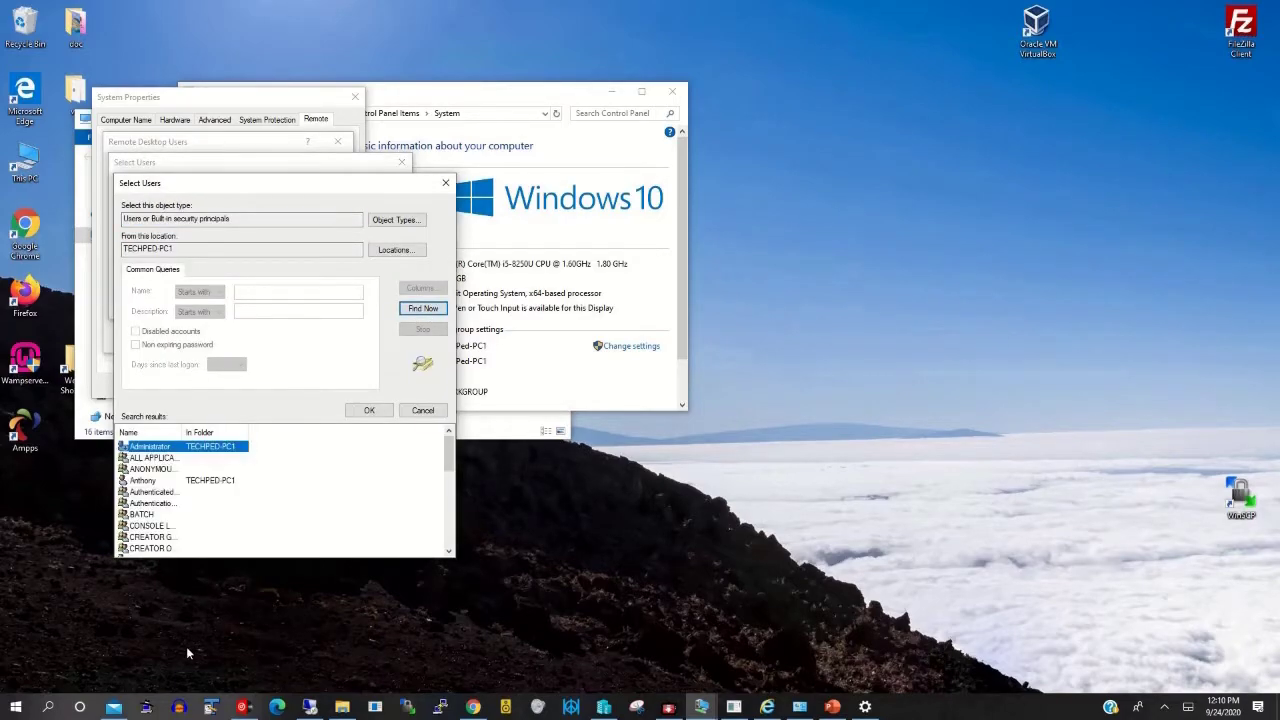
{"action": "left_click", "coordinate": [146, 484]}
{"action": "left_click", "coordinate": [380, 410]}
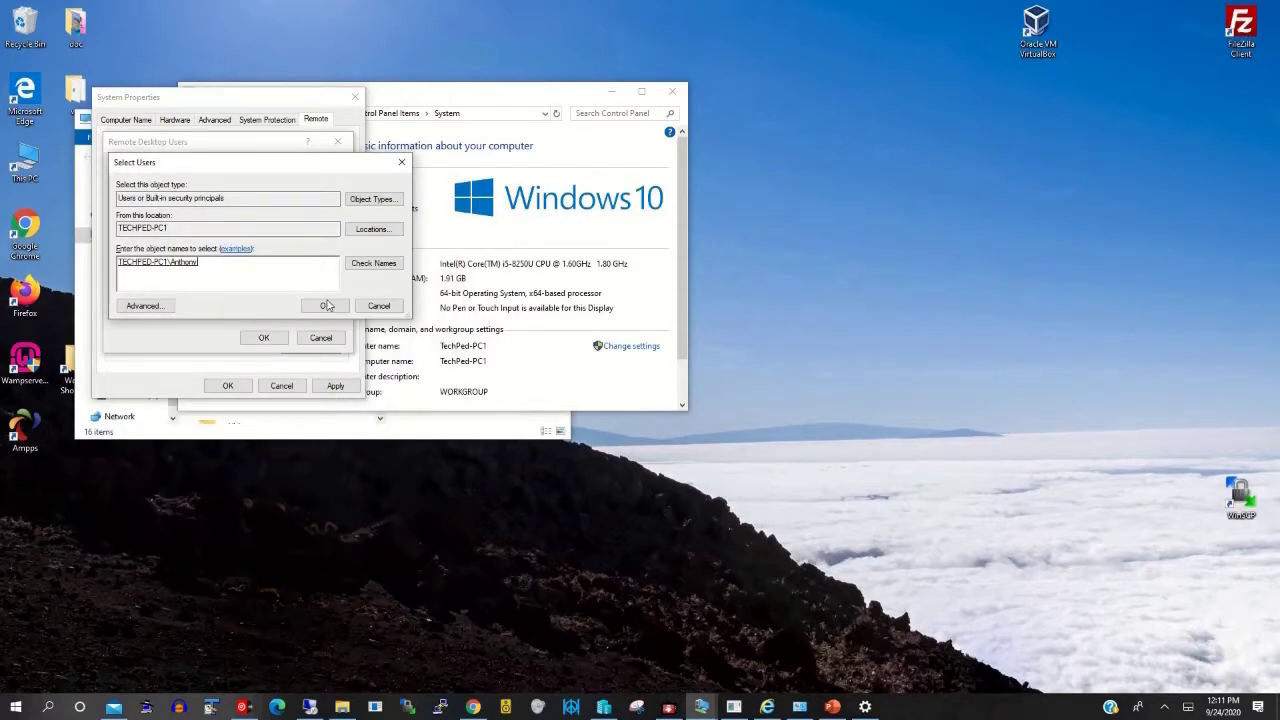
{"action": "left_click", "coordinate": [326, 306]}
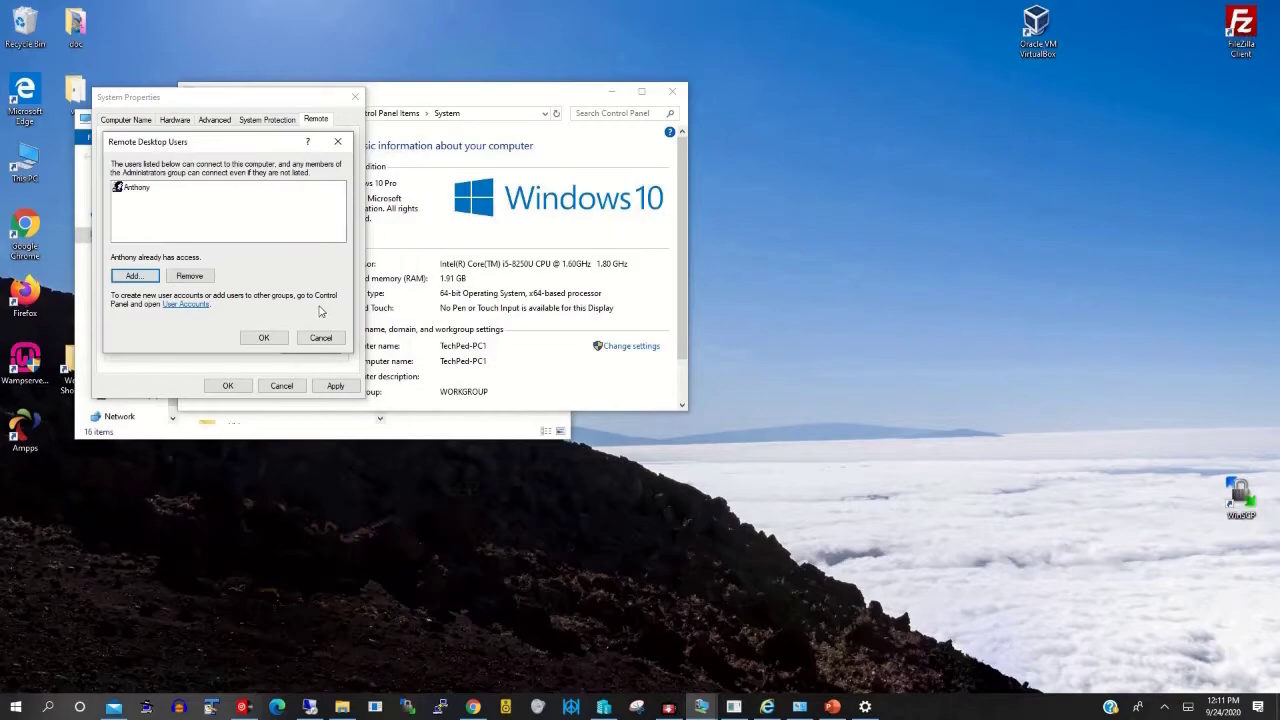
{"action": "left_click", "coordinate": [265, 338]}
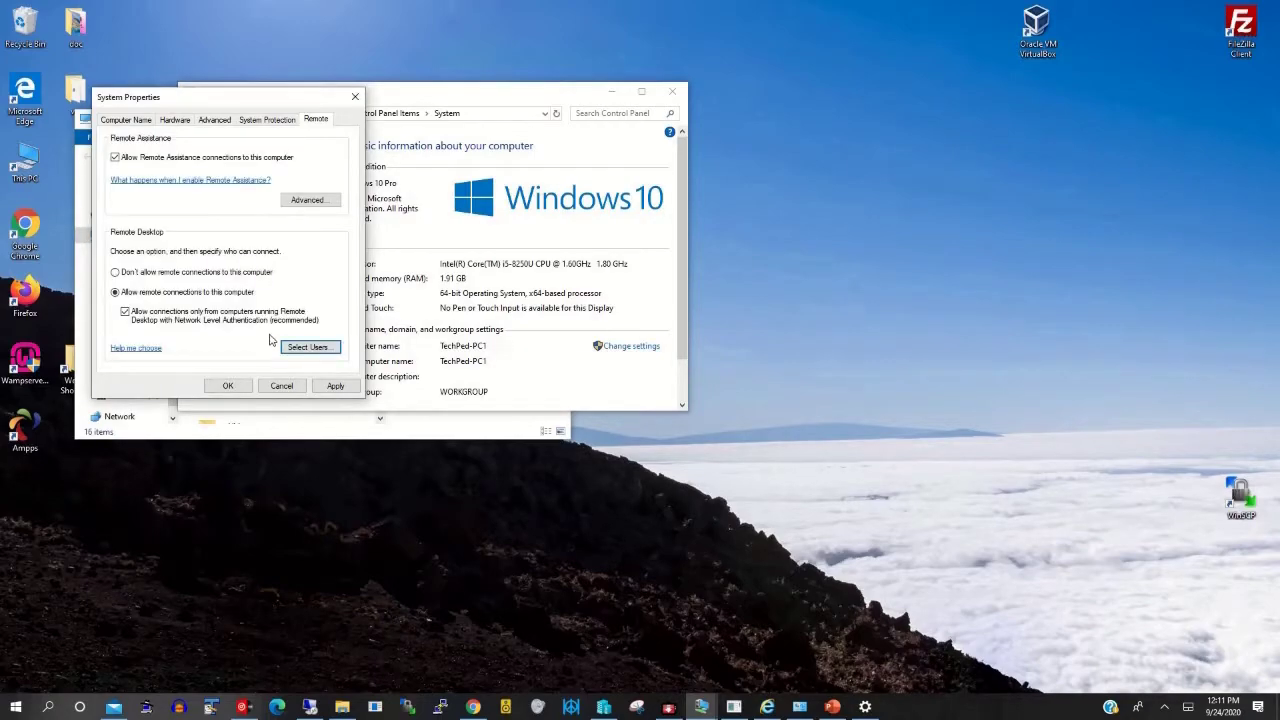
{"action": "left_click", "coordinate": [340, 388]}
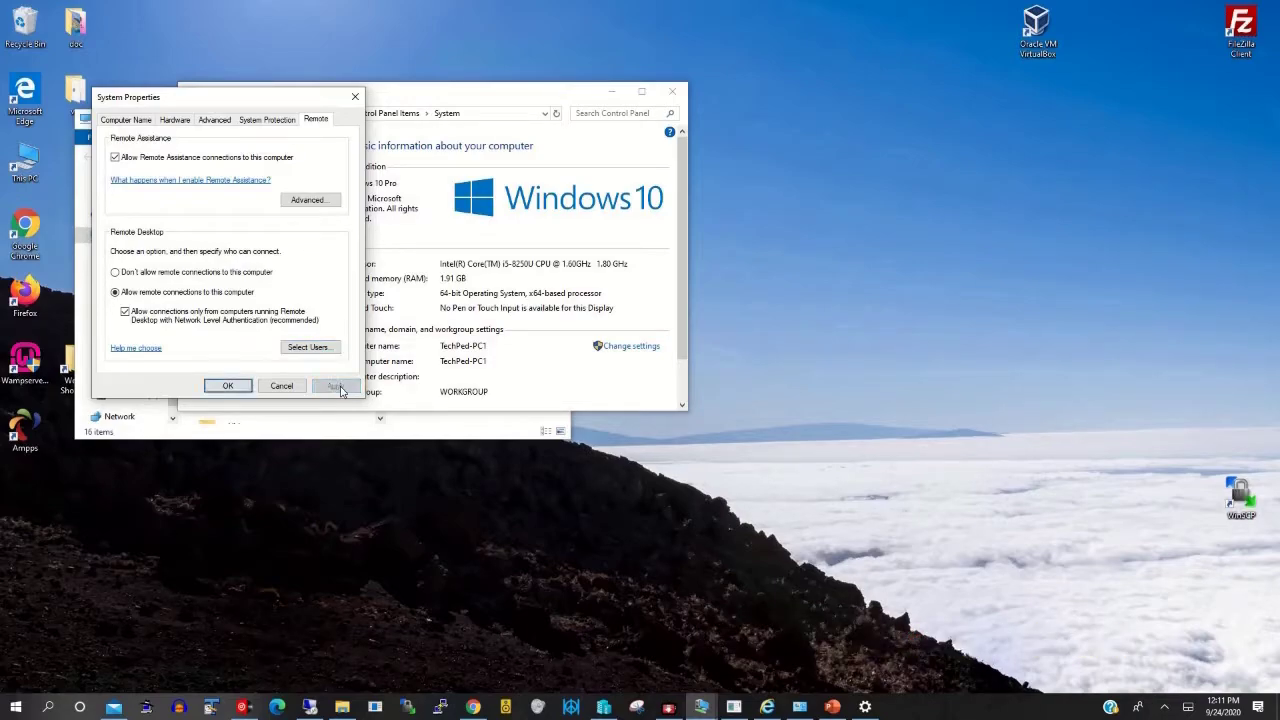
{"action": "left_click", "coordinate": [224, 387]}
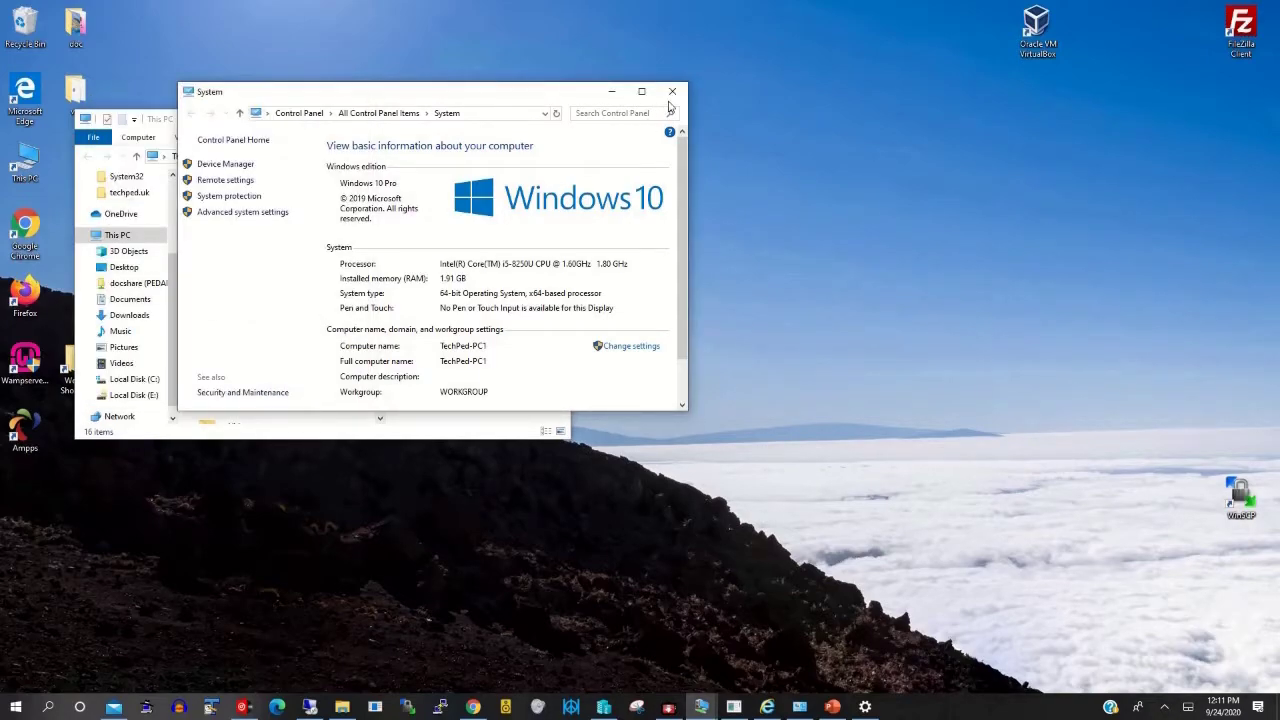
Close the System and This PC windows and open the network adapter list from Ethernet settings.
{"action": "left_click", "coordinate": [672, 95]}
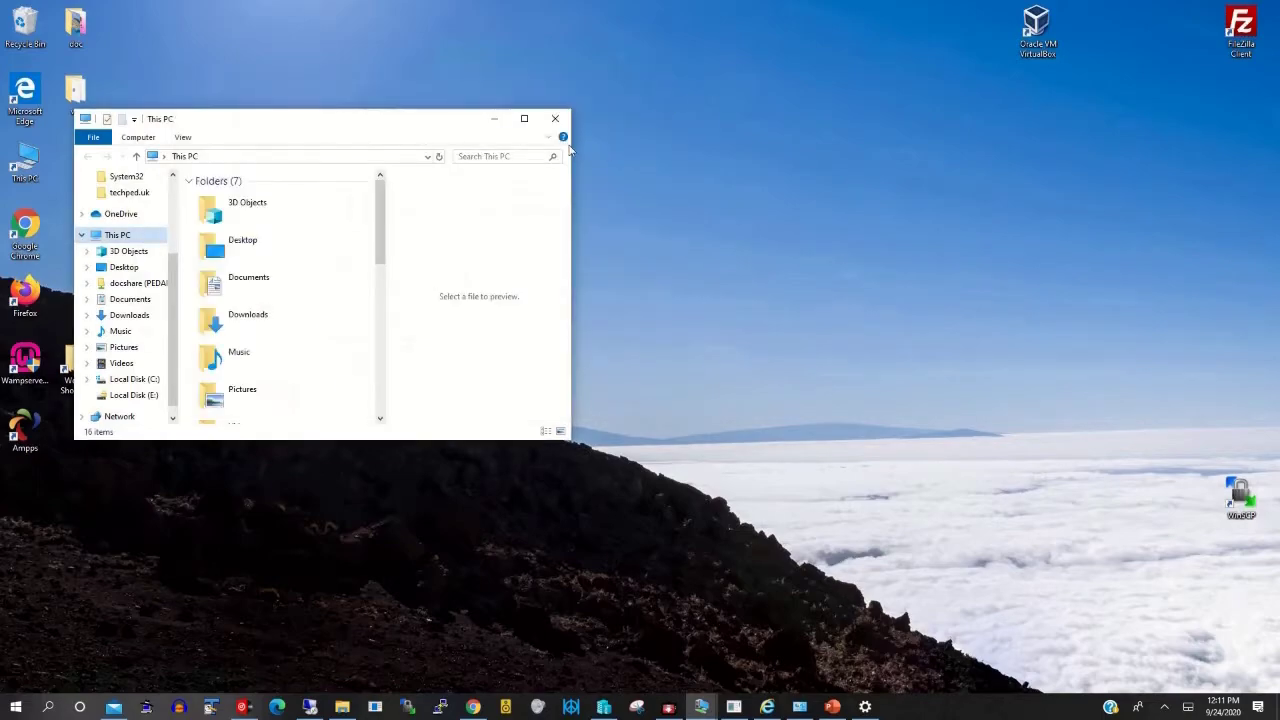
{"action": "left_click", "coordinate": [556, 120]}
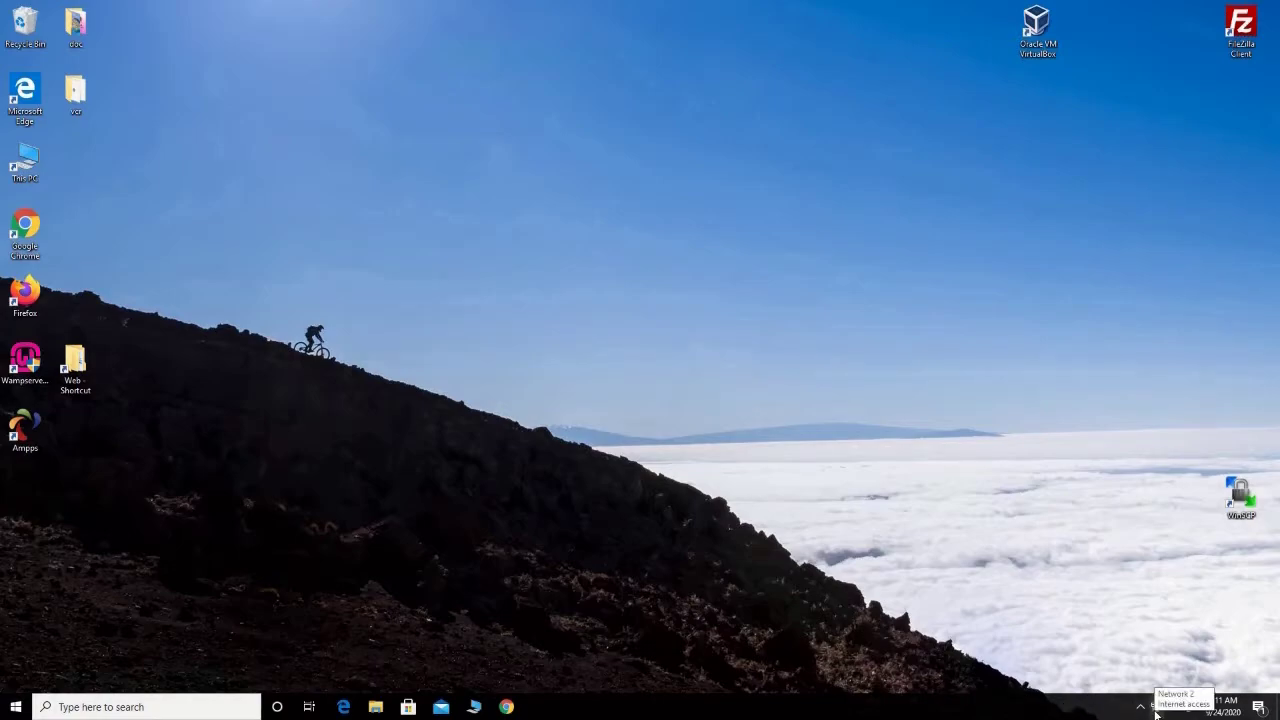
{"action": "left_click", "coordinate": [1155, 707]}
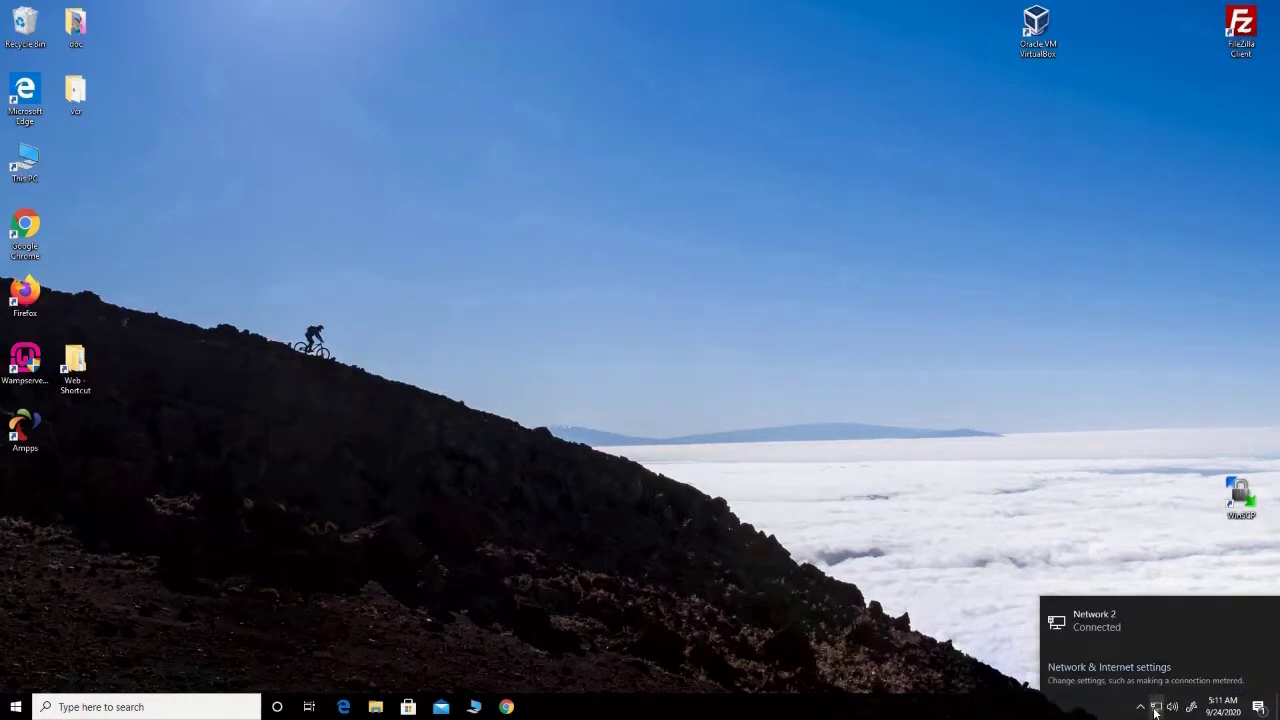
{"action": "left_click", "coordinate": [1100, 669]}
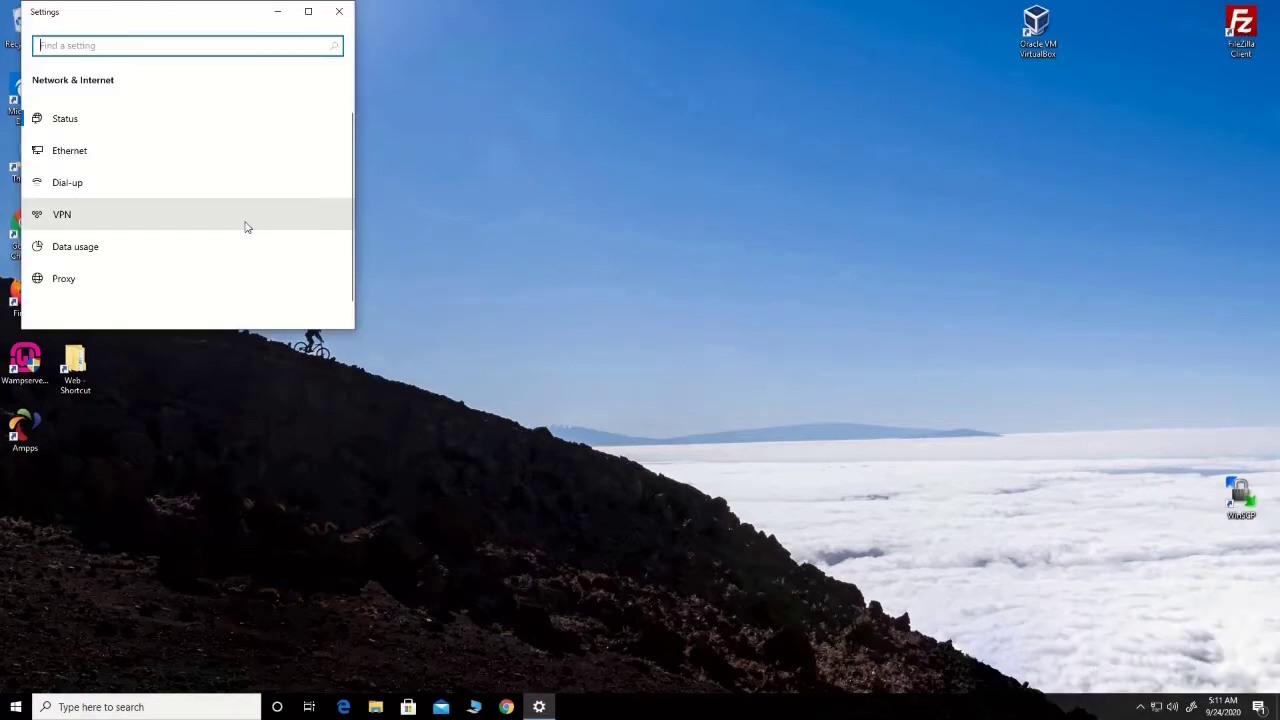
{"action": "left_click", "coordinate": [71, 160]}
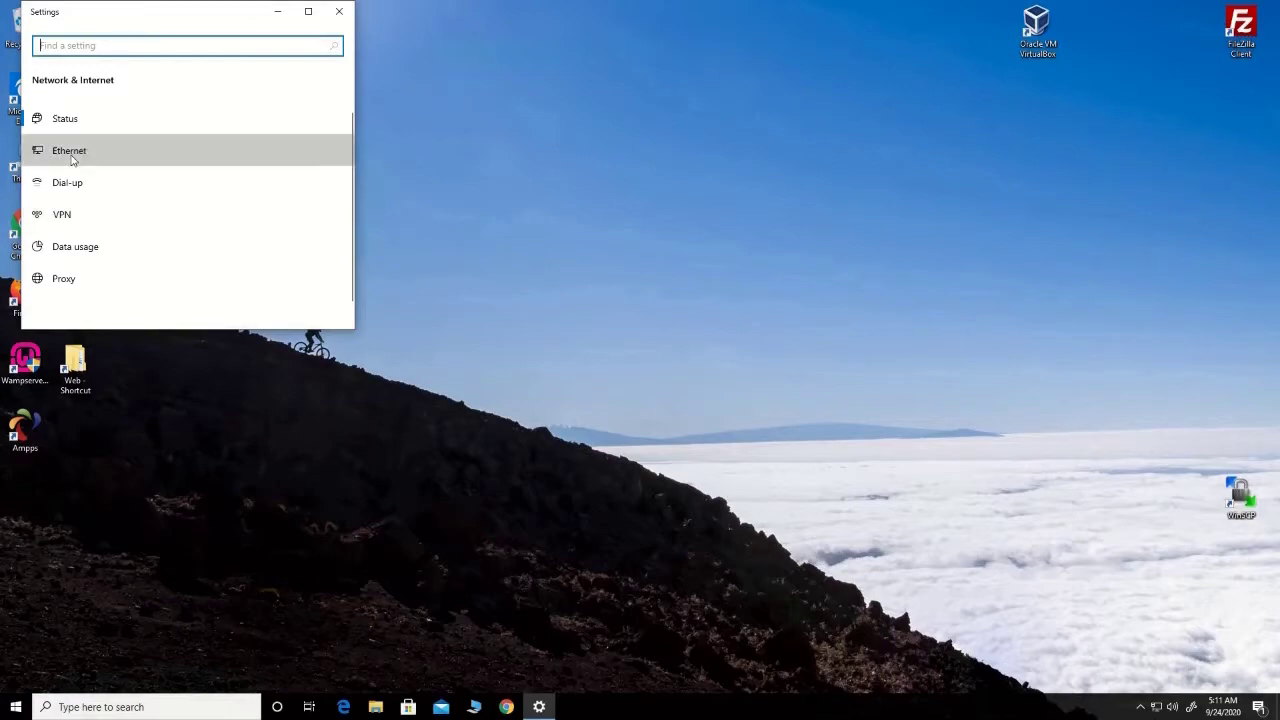
{"action": "left_click", "coordinate": [96, 180]}
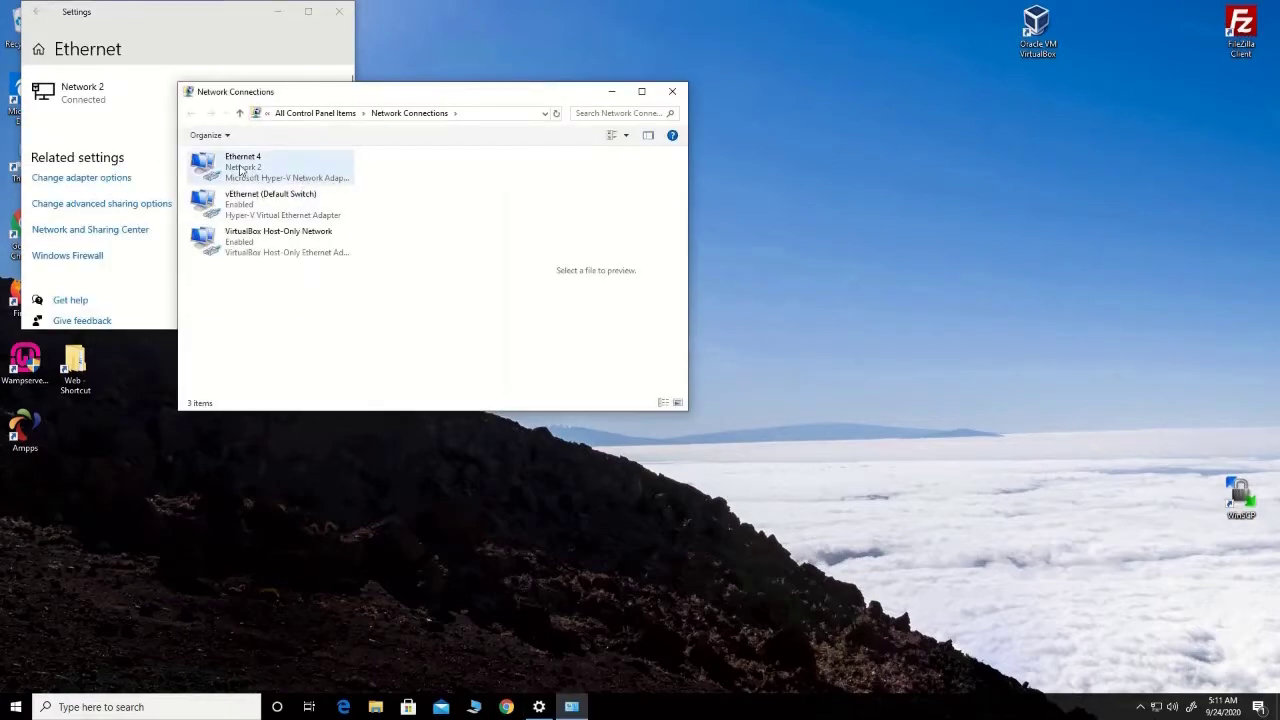
Show the Ethernet 4 connection details and select its IPv4 address 10.200.24.21.
{"action": "right_click", "coordinate": [231, 167]}
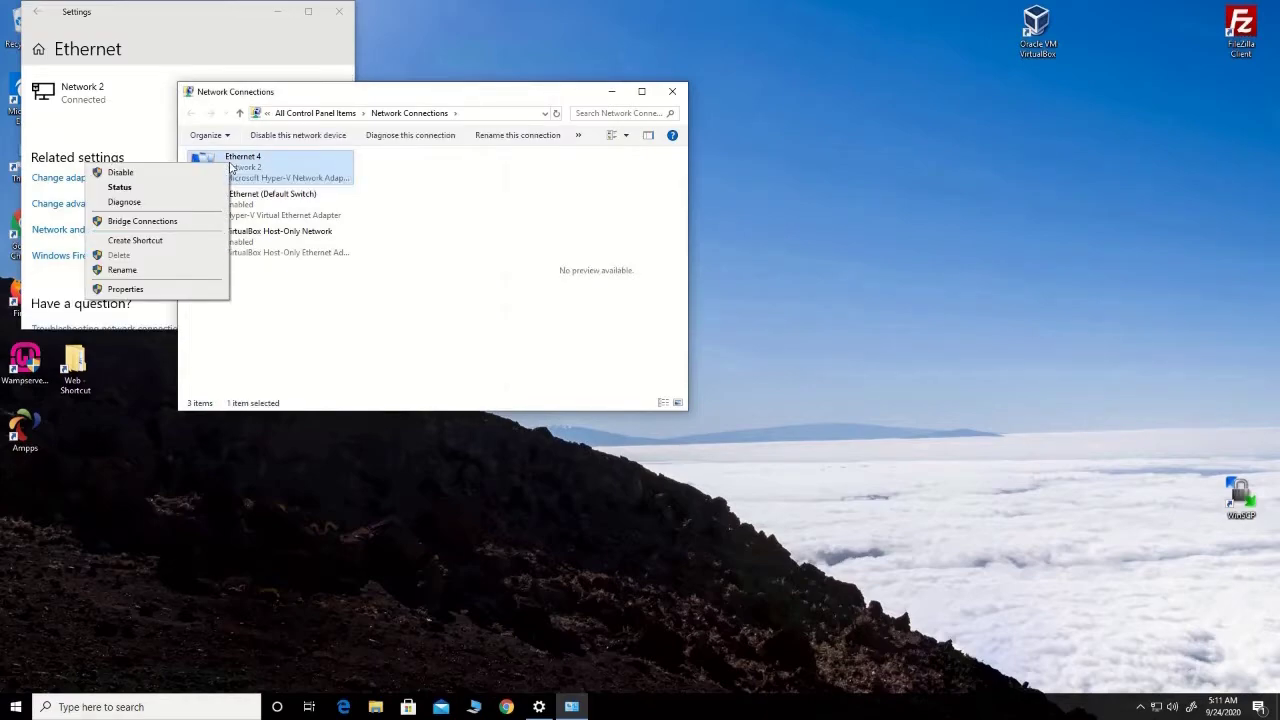
{"action": "left_click", "coordinate": [125, 187]}
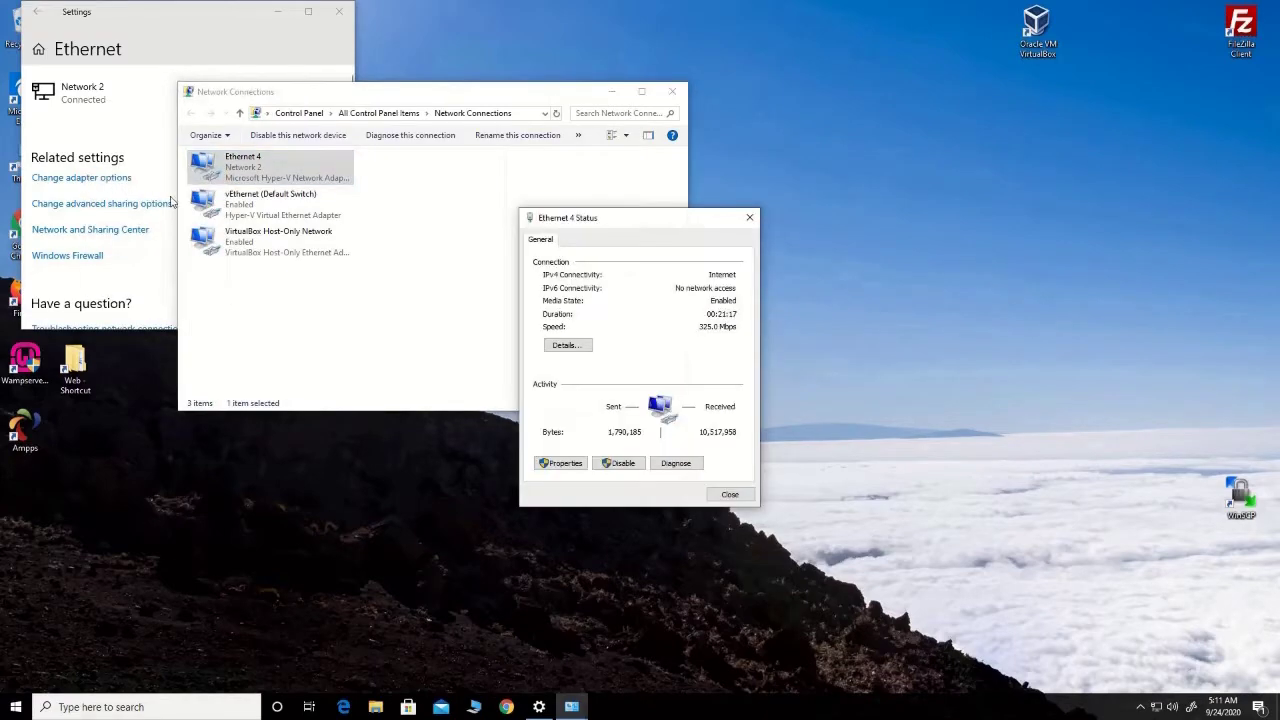
{"action": "left_click", "coordinate": [568, 346]}
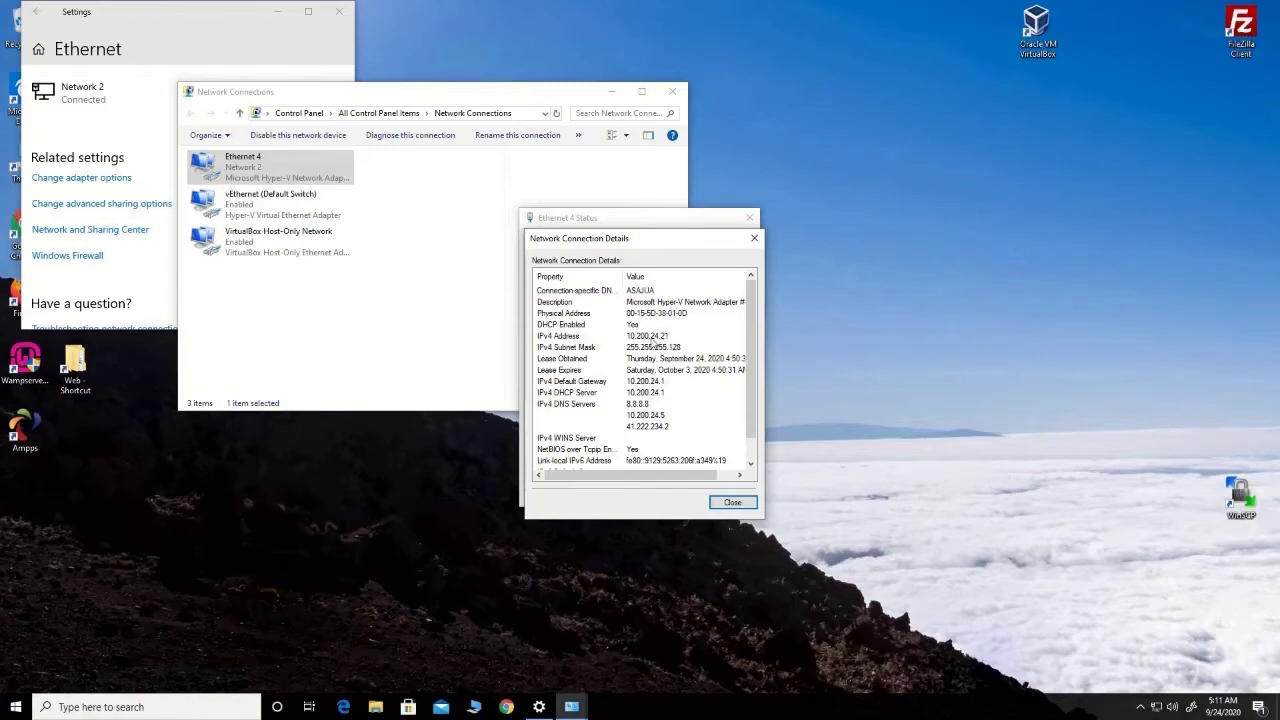
{"action": "left_click", "coordinate": [642, 340]}
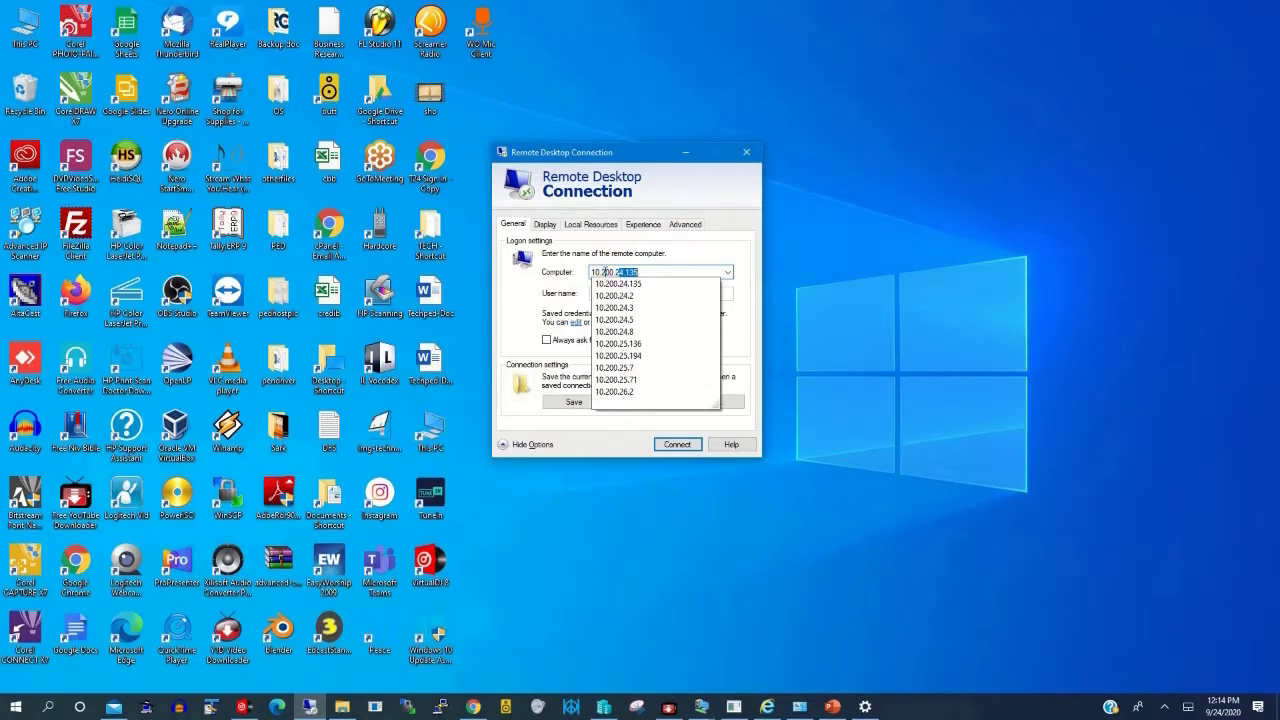
Connect to 10.200.24.21 using the remote account's user name.
{"action": "type", "text": "24.21"}
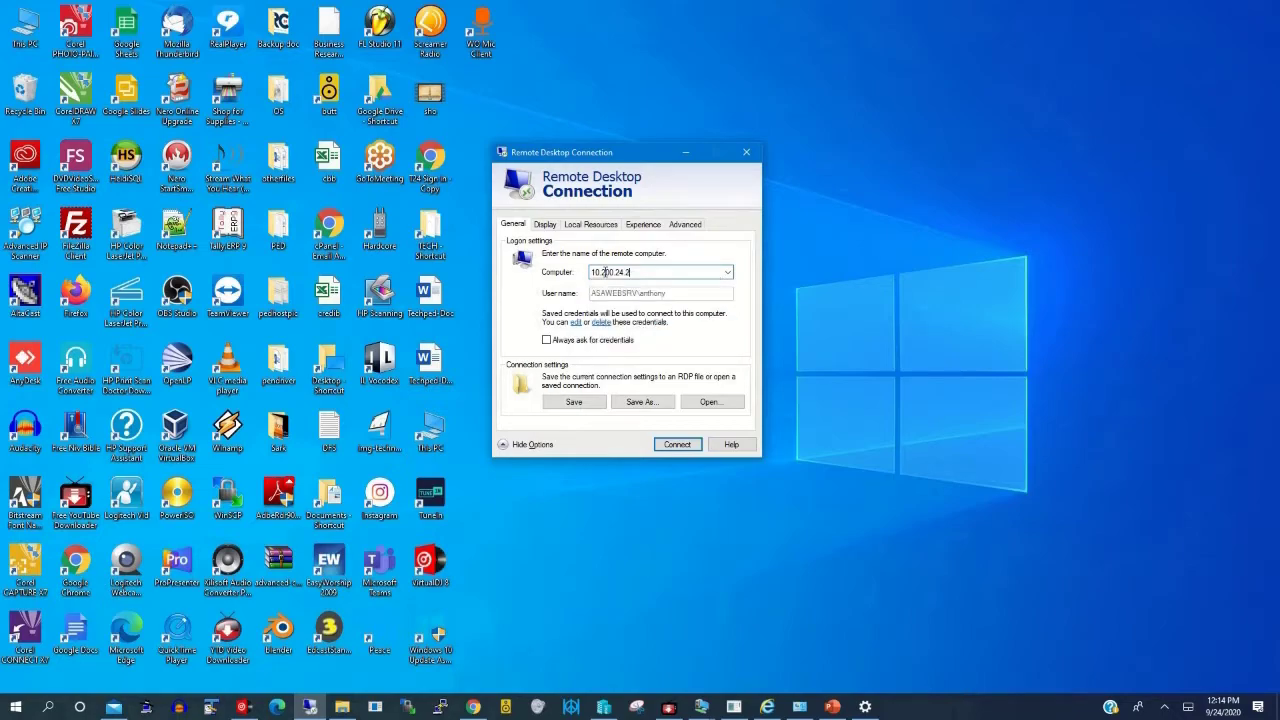
{"action": "left_click", "coordinate": [621, 293]}
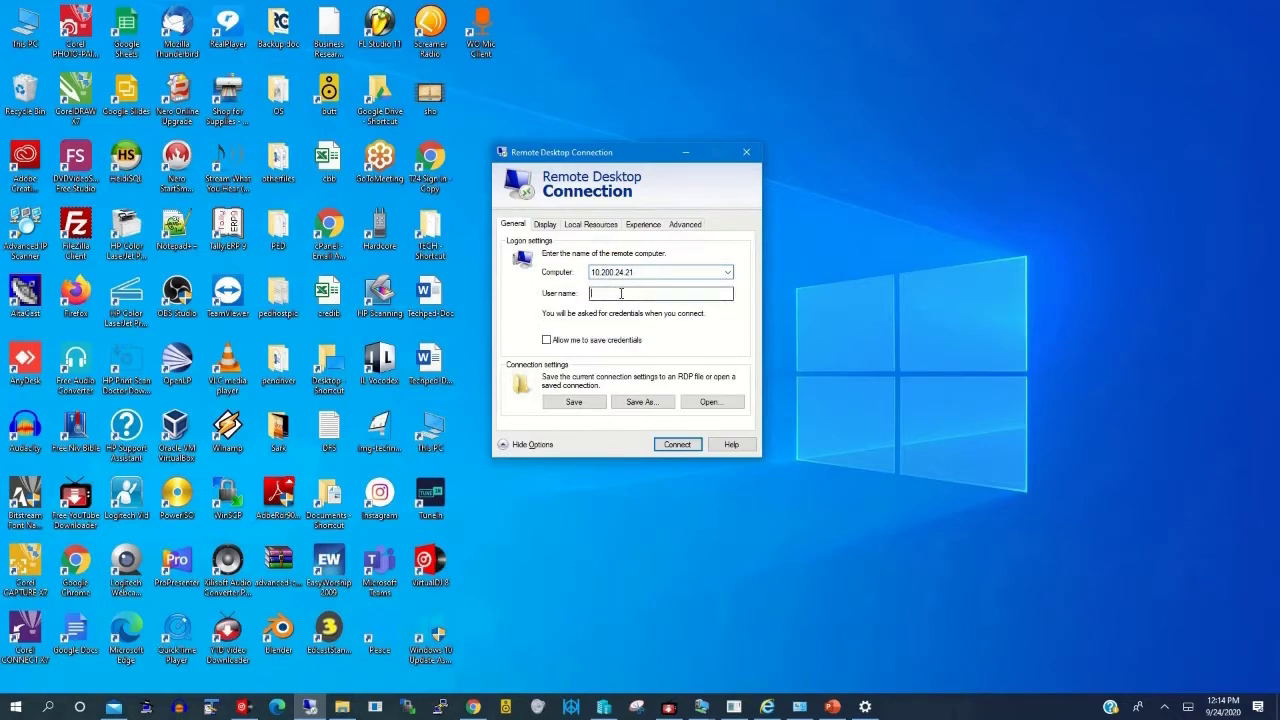
{"action": "type", "text": "Anthony"}
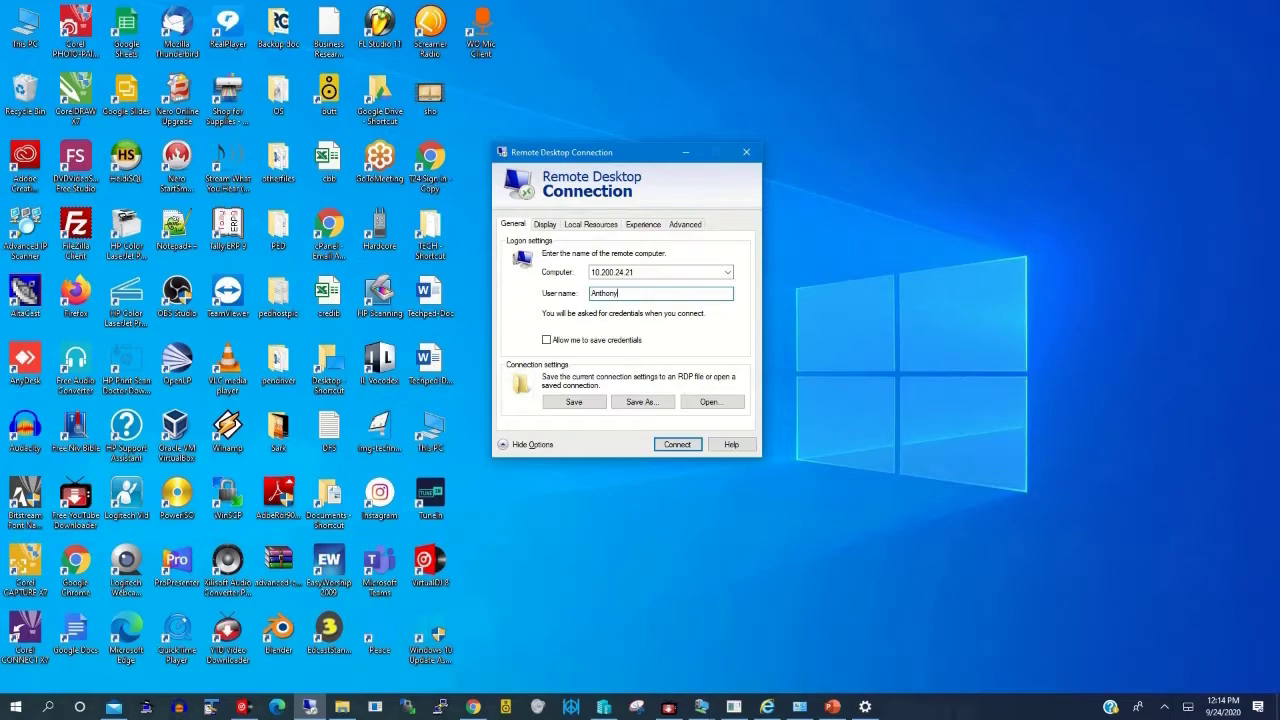
{"action": "left_click", "coordinate": [677, 446]}
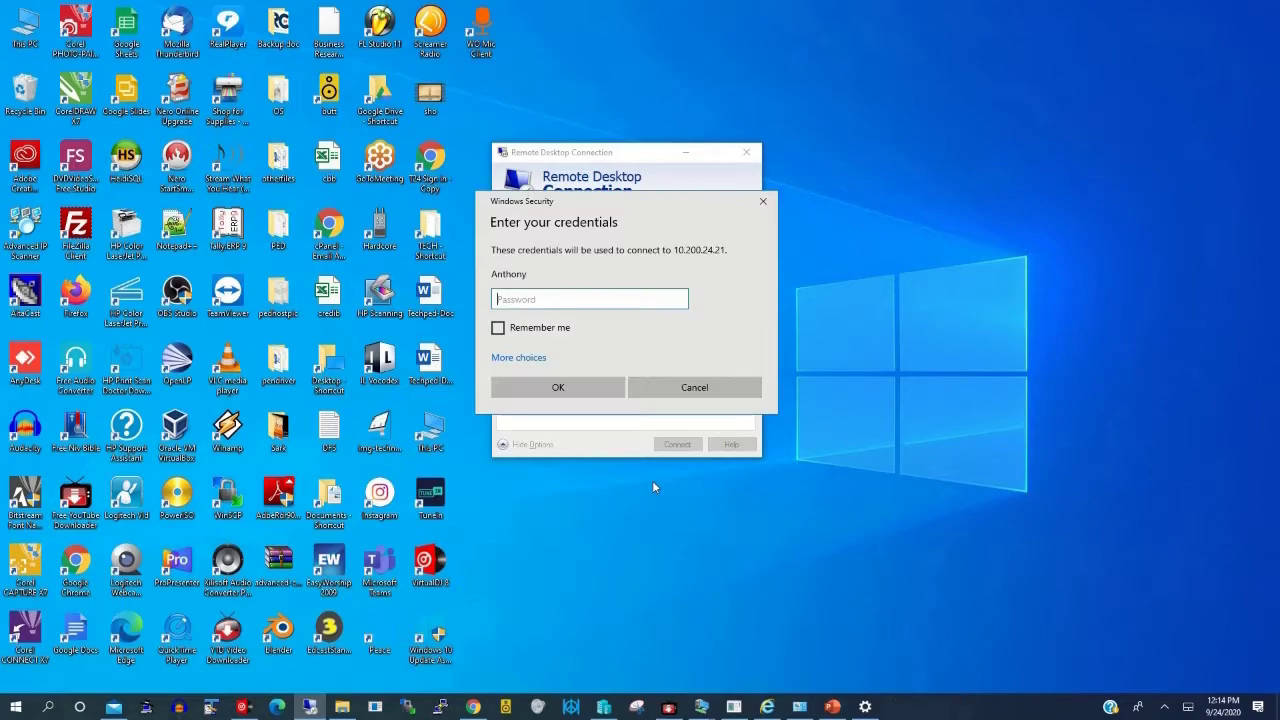
Bring the virtual machine window forward and arrange it beside the credentials prompt.
{"action": "left_click", "coordinate": [701, 706]}
{"action": "left_click", "coordinate": [778, 664]}
{"action": "left_click_drag", "start_coordinate": [936, 86], "coordinate": [1016, 83]}
{"action": "left_click_drag", "start_coordinate": [561, 206], "coordinate": [341, 206]}
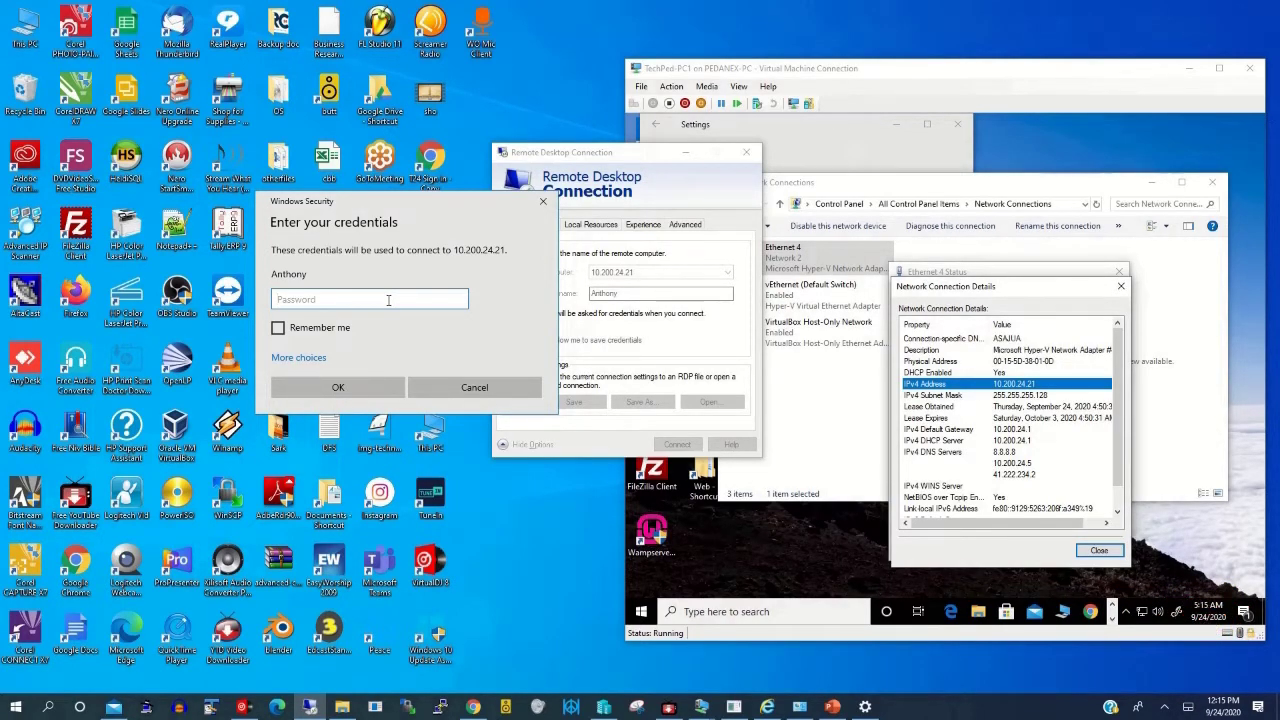
Enter the account password and accept the untrusted certificate warning.
{"action": "type", "text": "••••••••••••"}
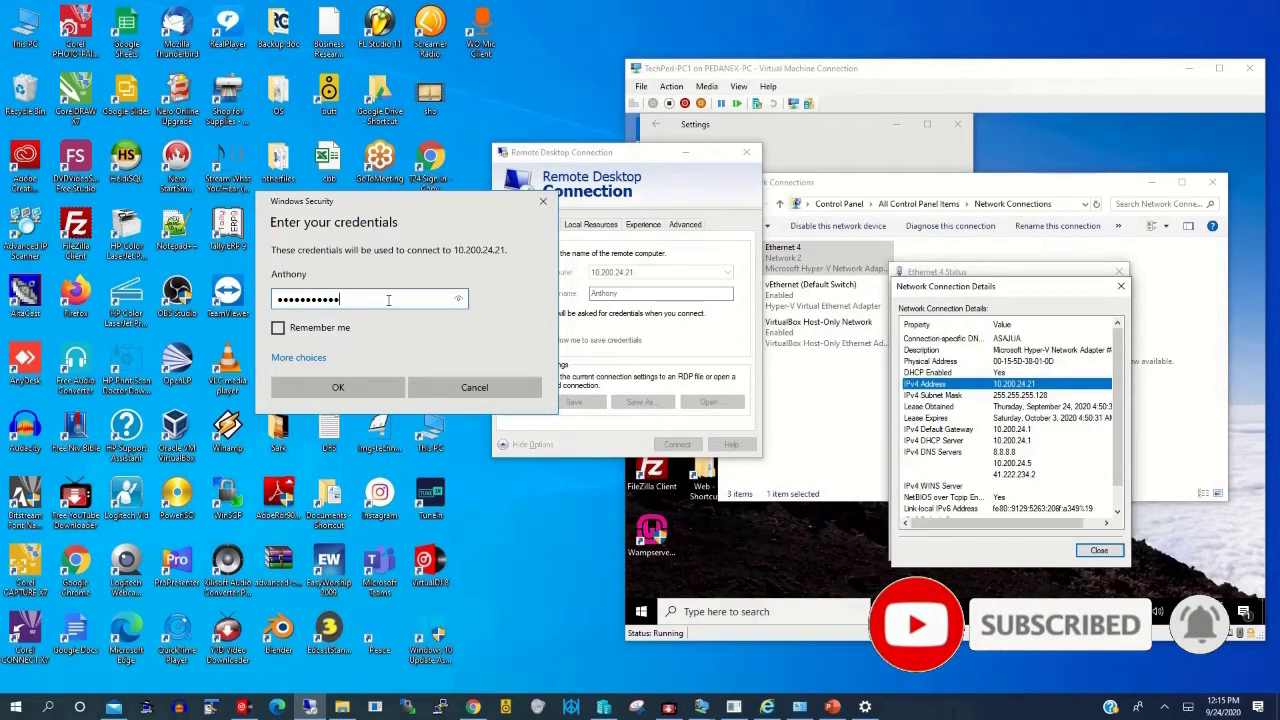
{"action": "left_click", "coordinate": [370, 387]}
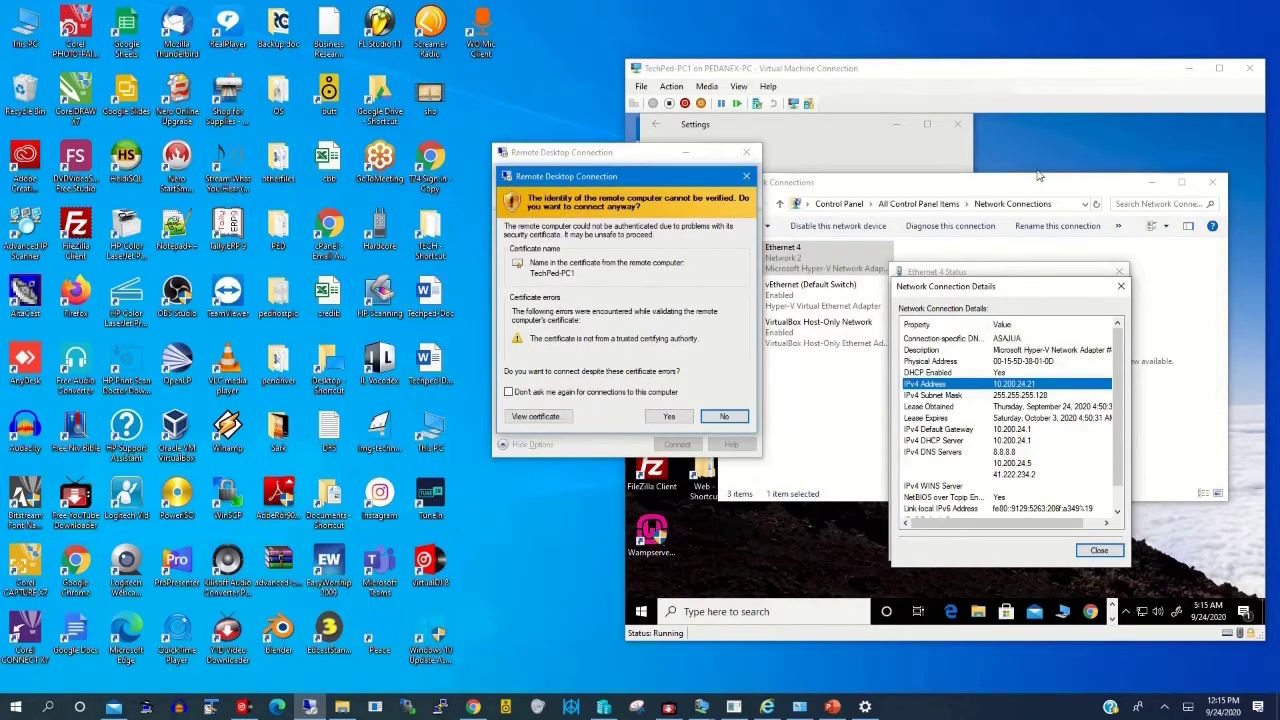
{"action": "left_click", "coordinate": [669, 418]}
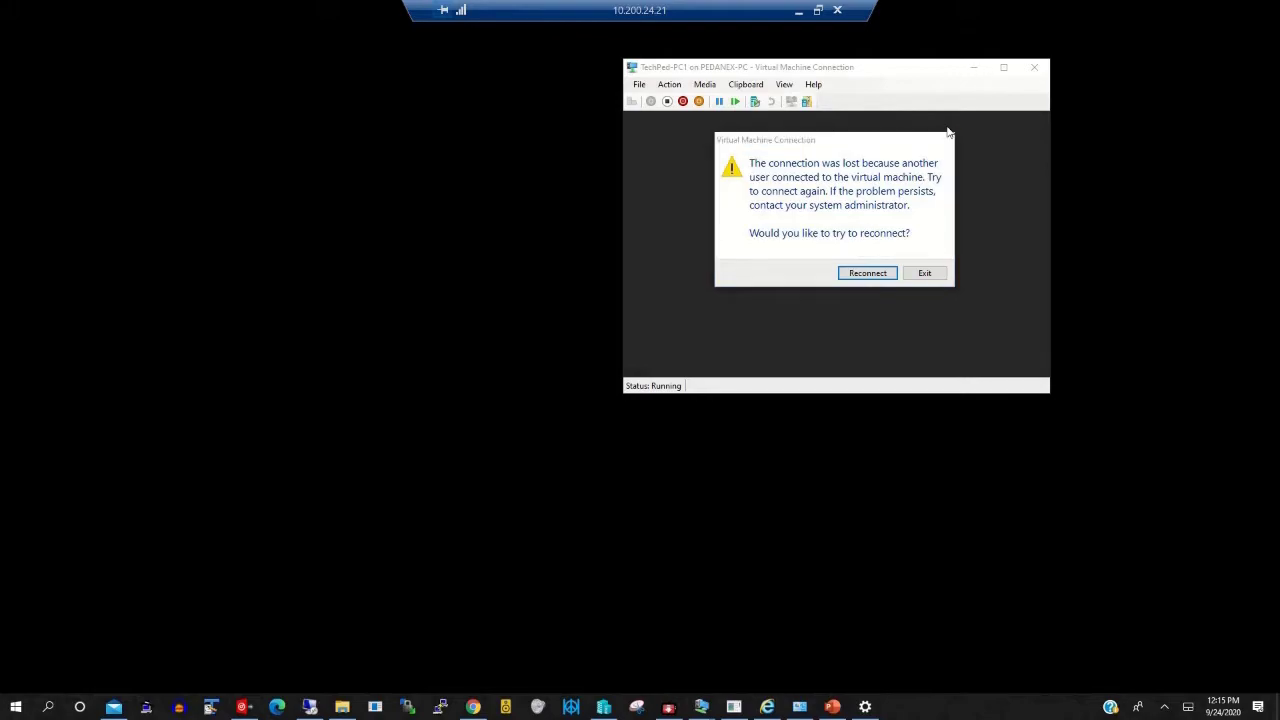
Exit the virtual machine reconnect prompt and restore the RDP session into a movable window.
{"action": "left_click", "coordinate": [977, 72]}
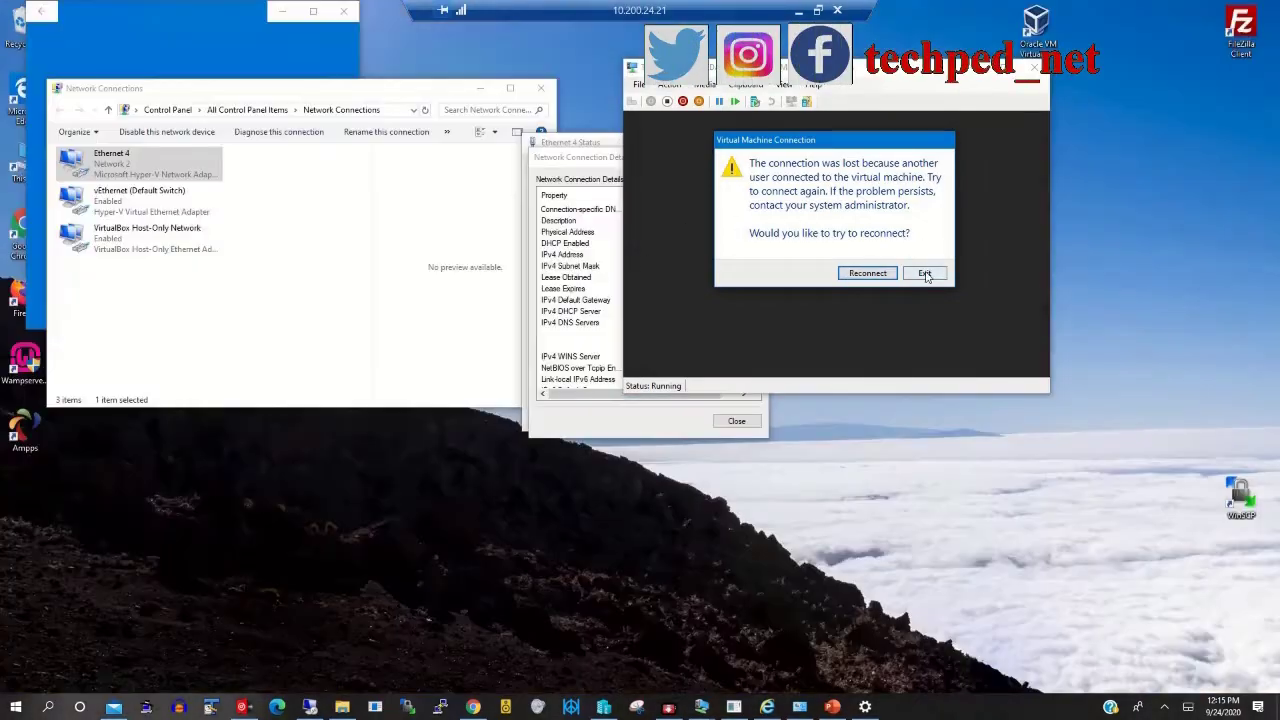
{"action": "left_click", "coordinate": [924, 274]}
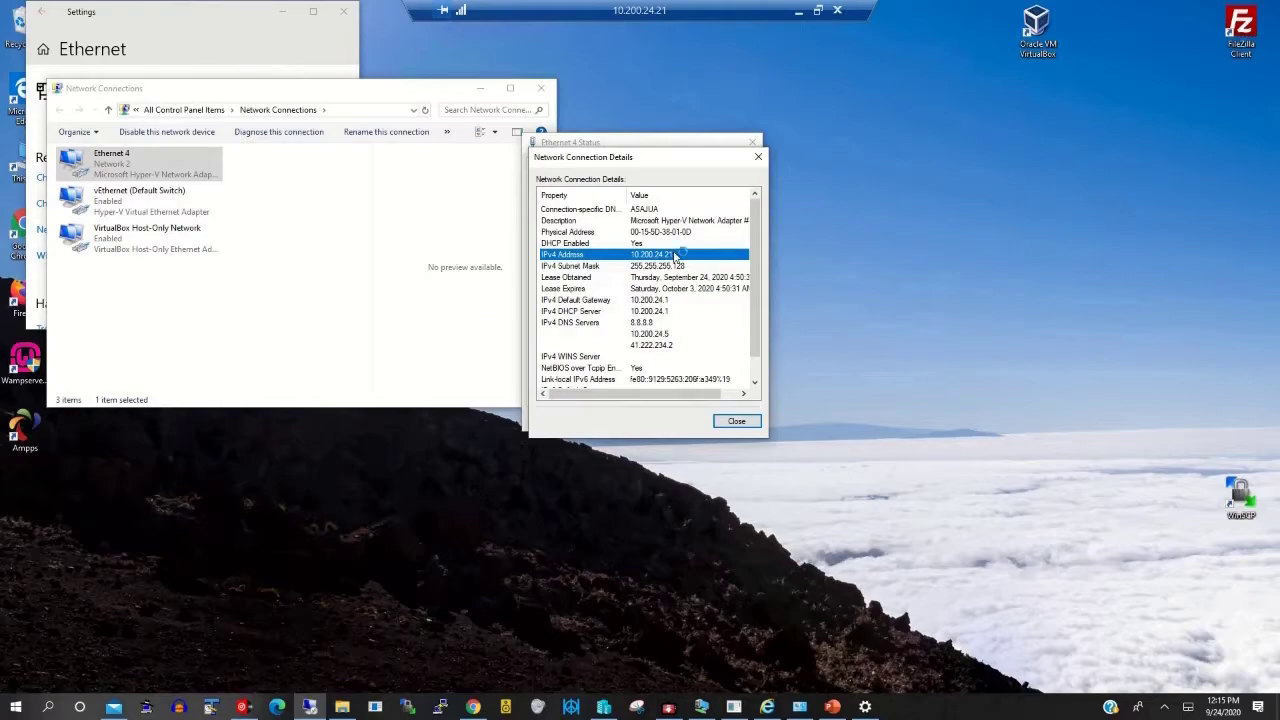
{"action": "left_click", "coordinate": [818, 11]}
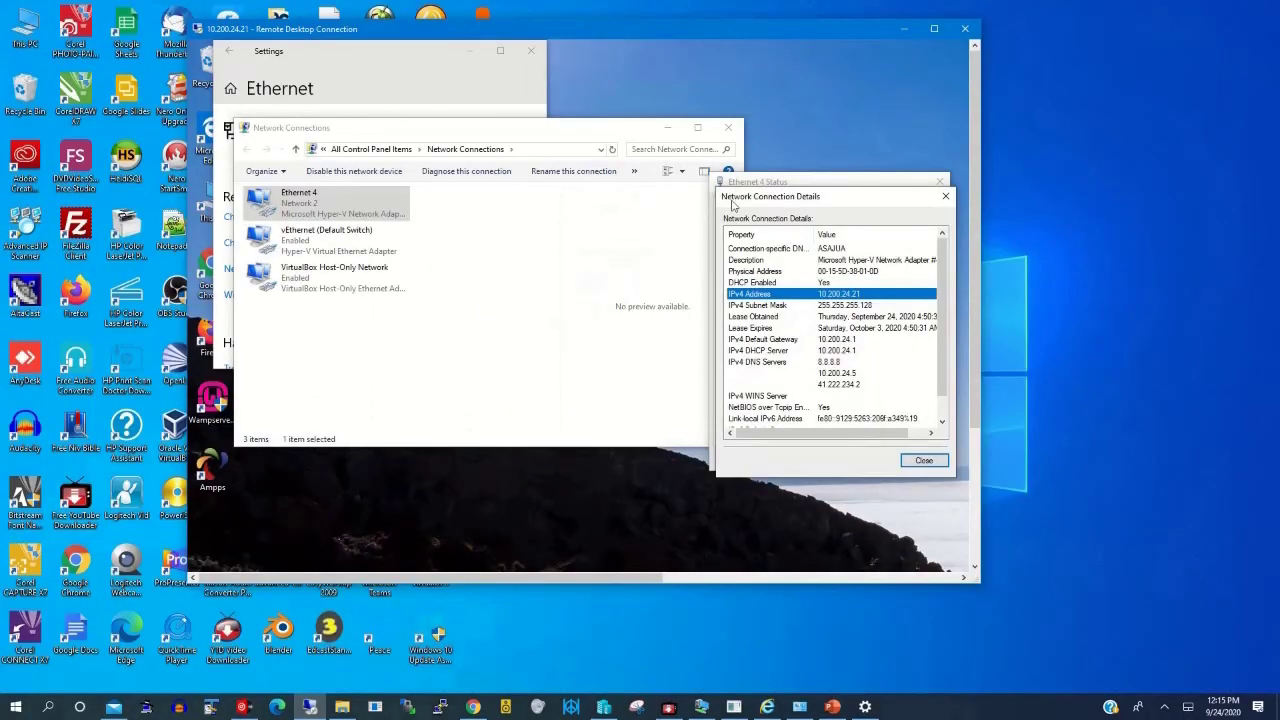
{"action": "left_click_drag", "start_coordinate": [474, 34], "coordinate": [604, 65]}
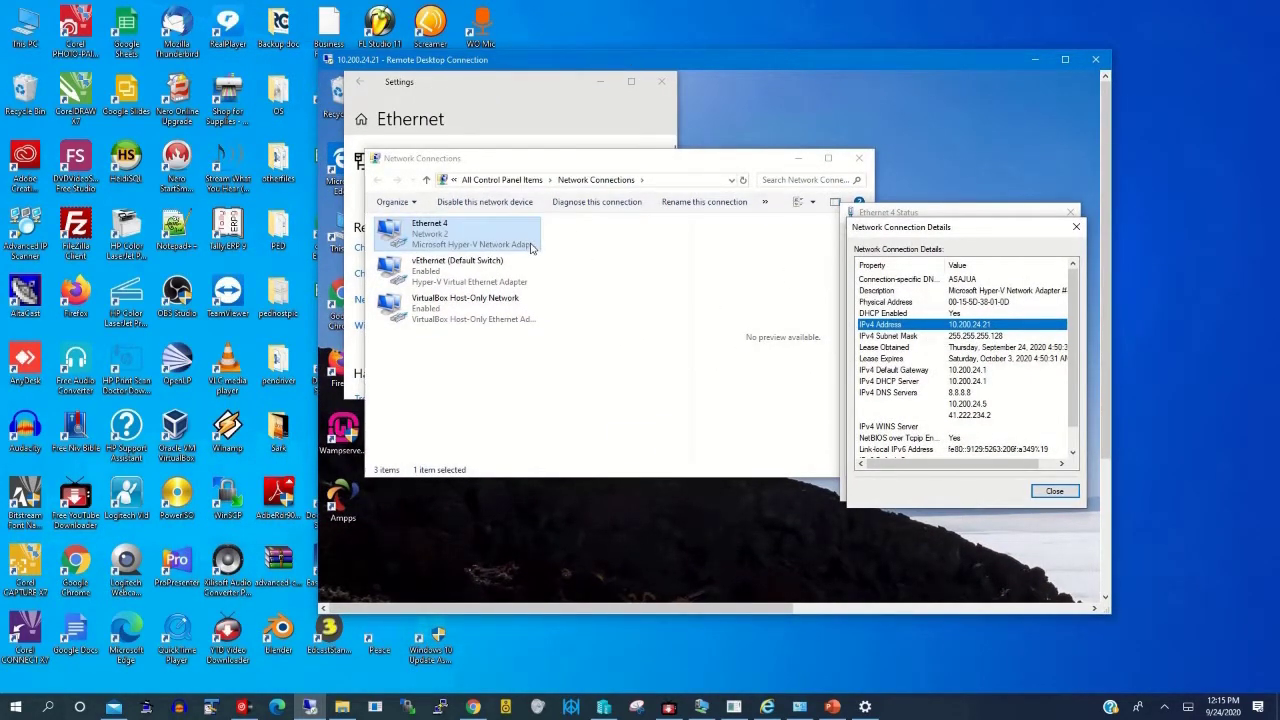
Close the session's network details, Ethernet 4 status, Network Connections and Settings windows.
{"action": "left_click", "coordinate": [1078, 229]}
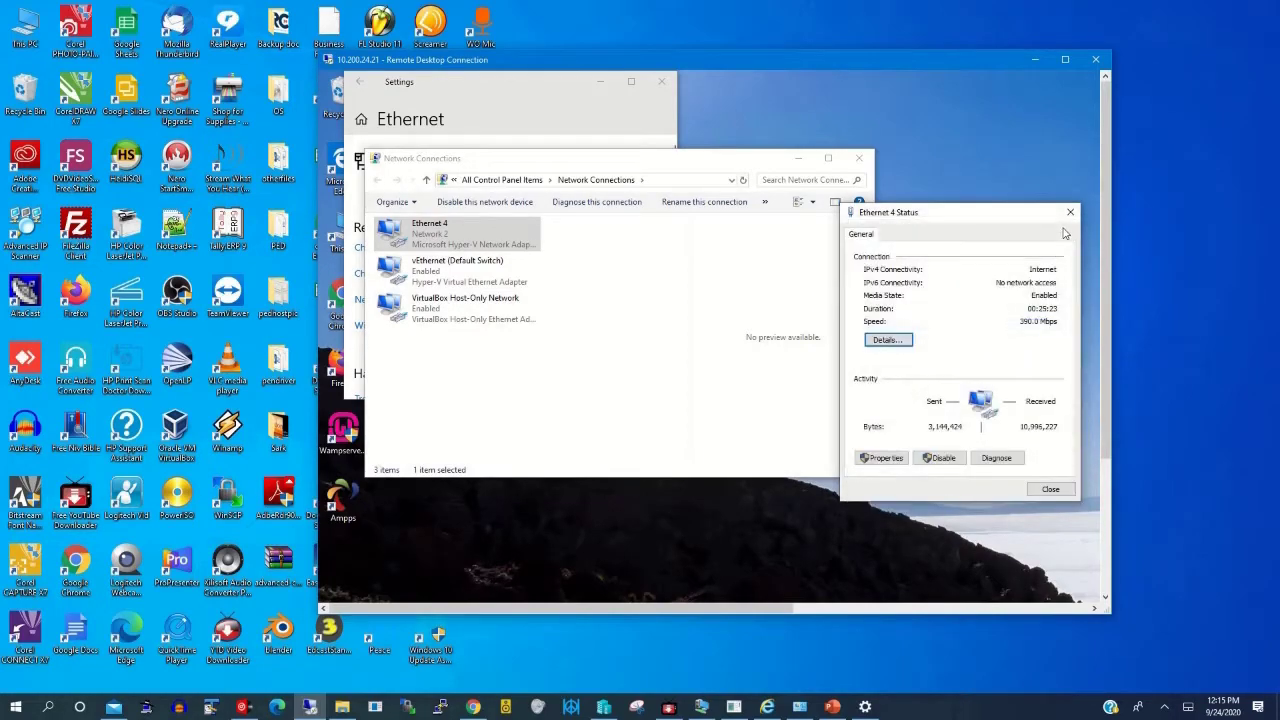
{"action": "left_click", "coordinate": [1068, 214]}
{"action": "left_click", "coordinate": [858, 158]}
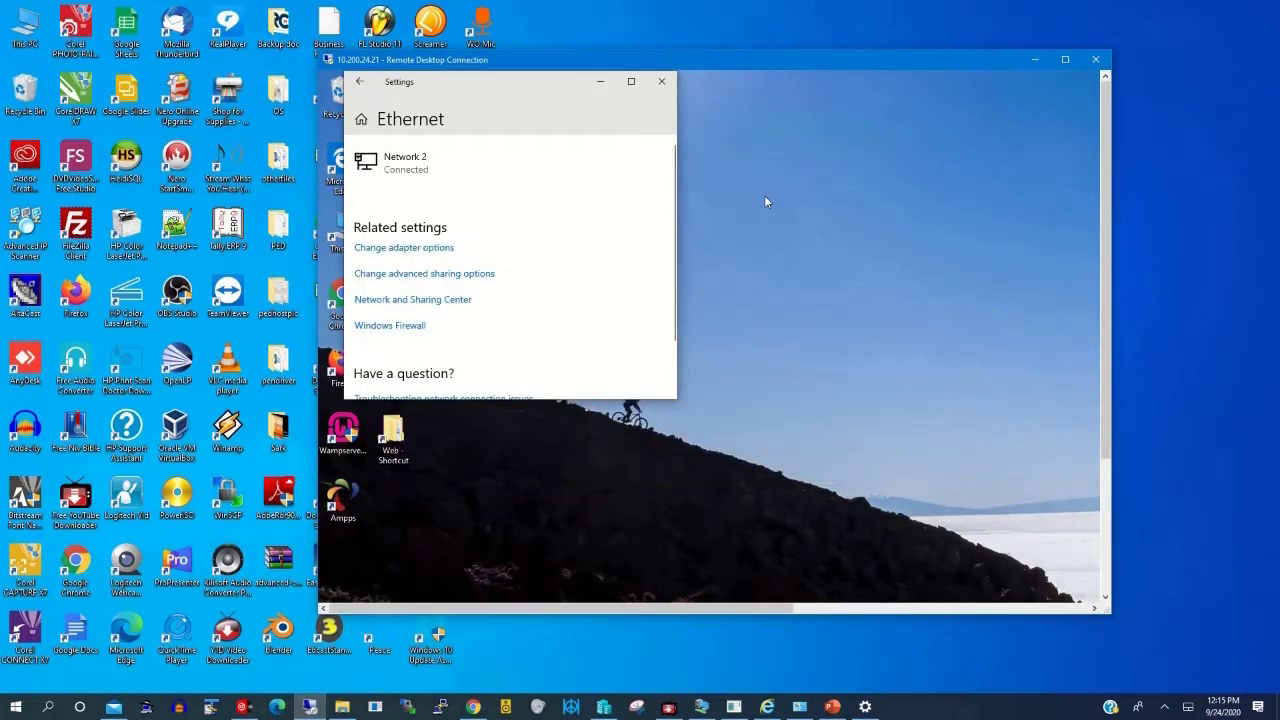
{"action": "left_click", "coordinate": [661, 83]}
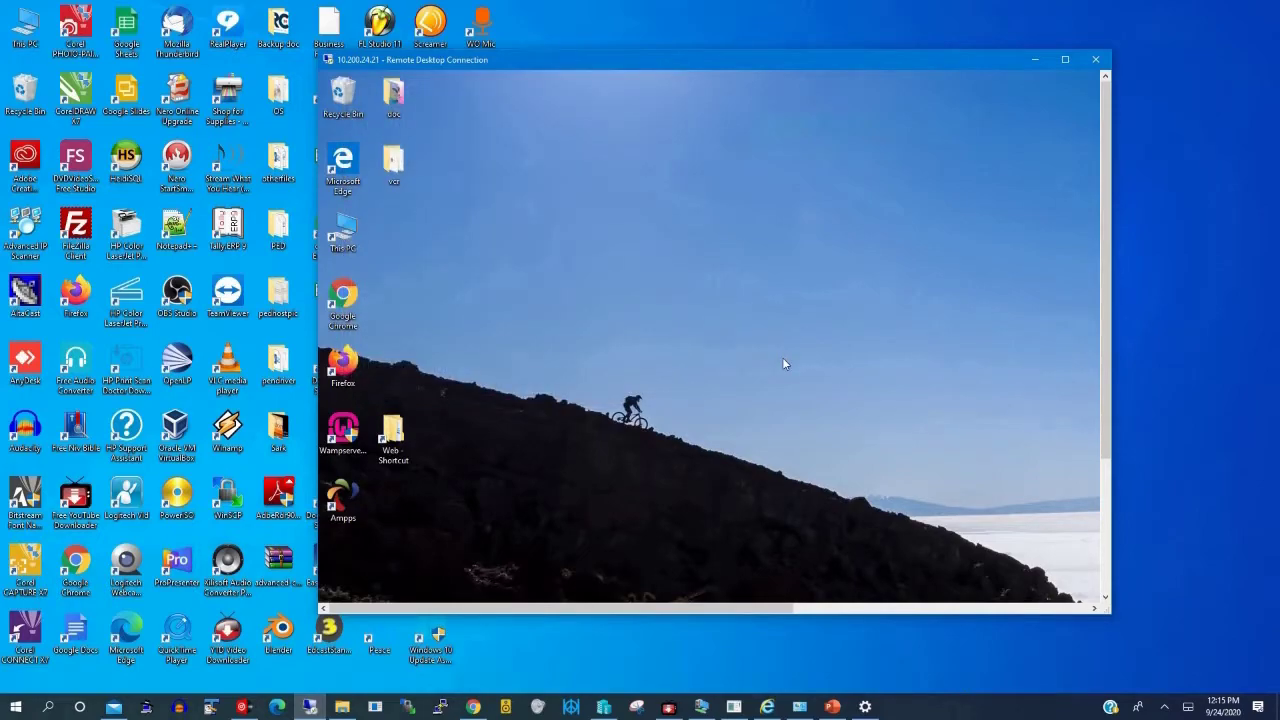